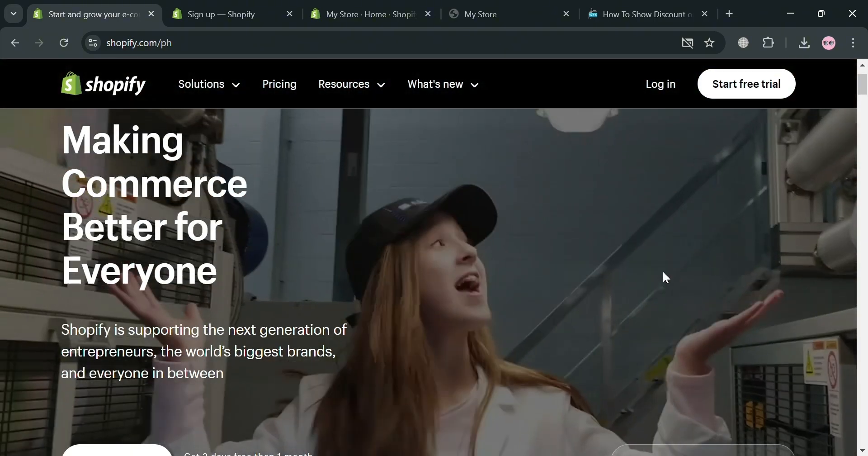
Step: Look through the Shopify homepage from its hero section down to the footer and return to the beginning
scroll(656, 266, down, 6)
scroll(656, 266, down, 12)
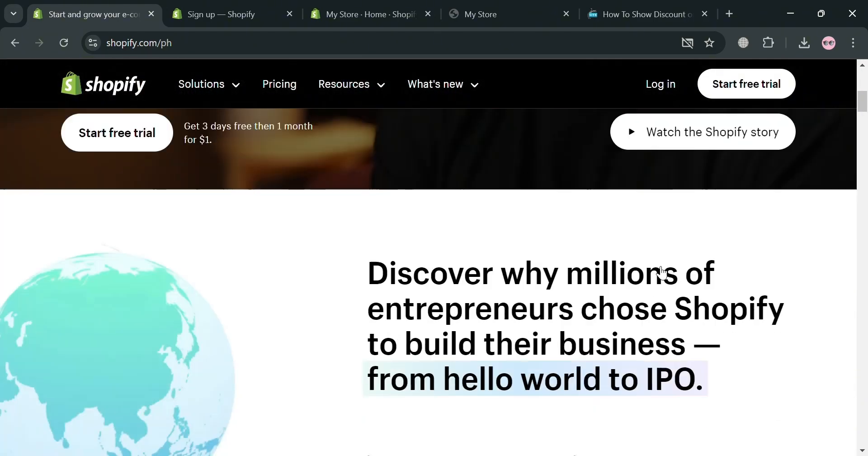
scroll(661, 272, down, 13)
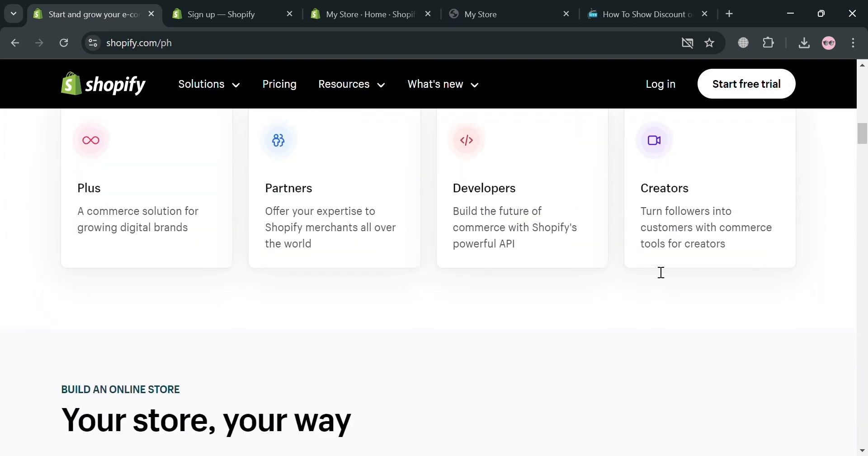
scroll(655, 271, down, 11)
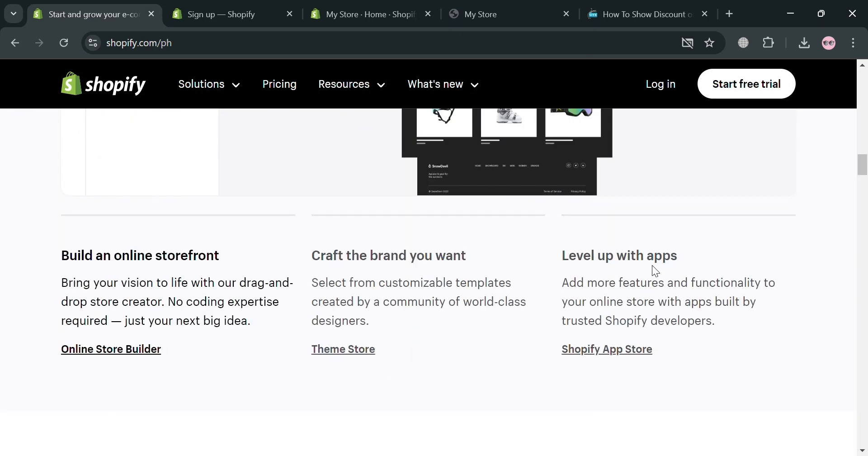
scroll(636, 255, down, 10)
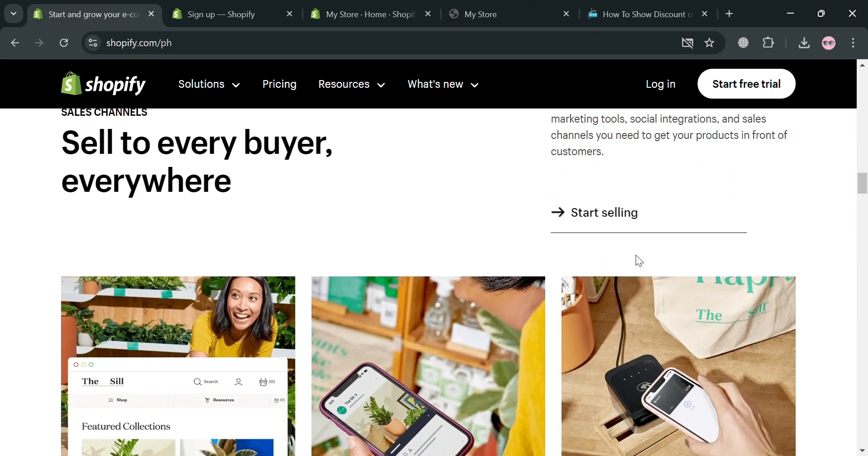
scroll(636, 255, down, 5)
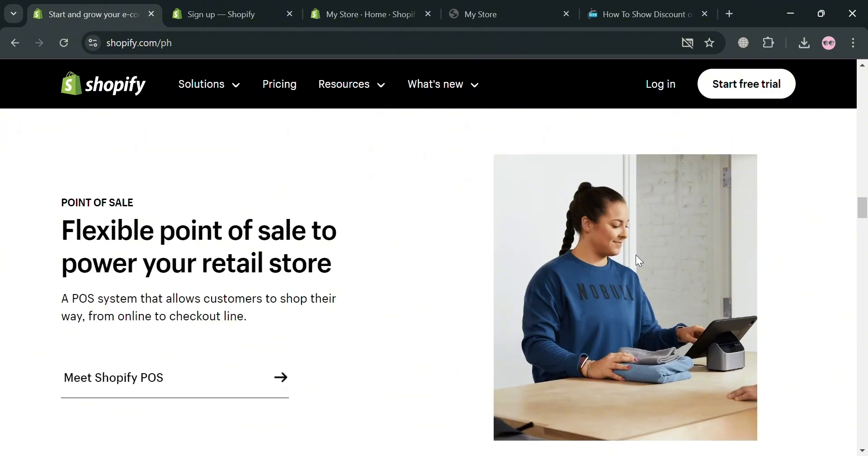
scroll(638, 259, down, 14)
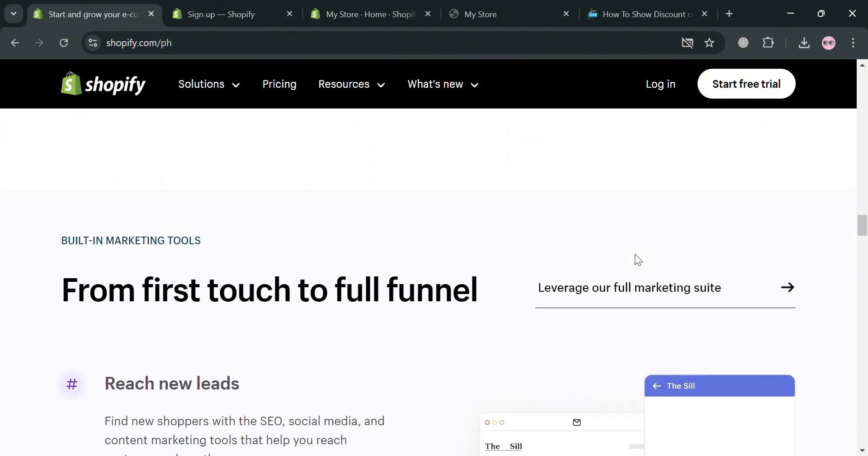
scroll(638, 260, down, 8)
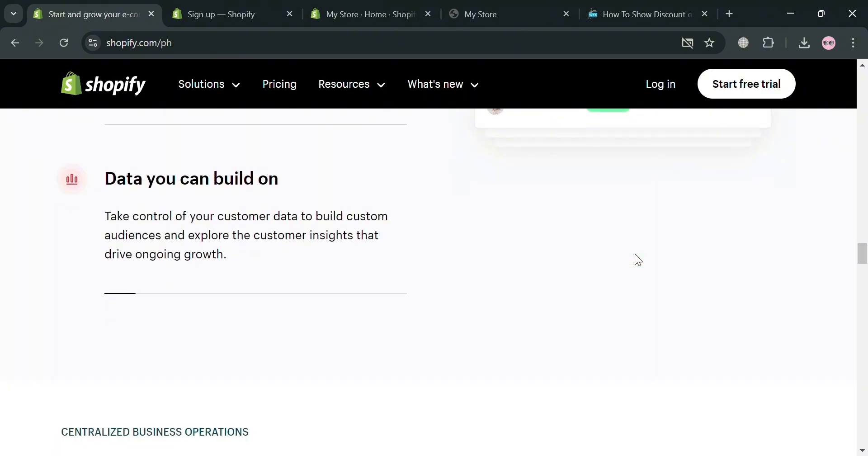
scroll(635, 255, down, 12)
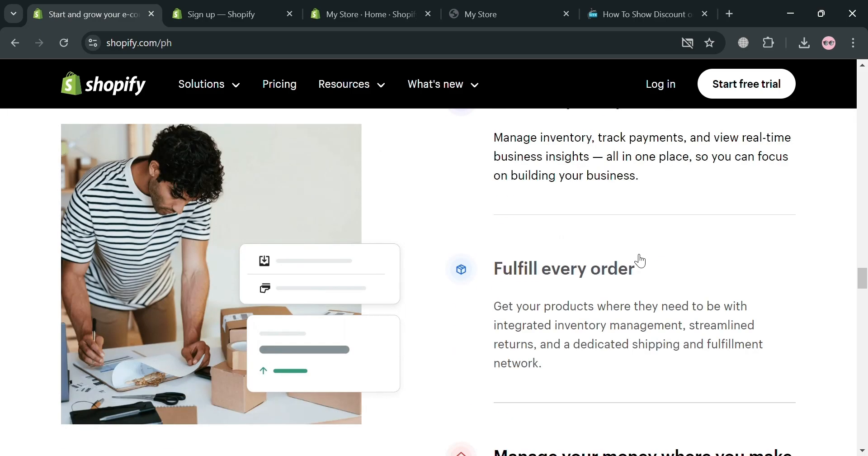
scroll(638, 261, down, 15)
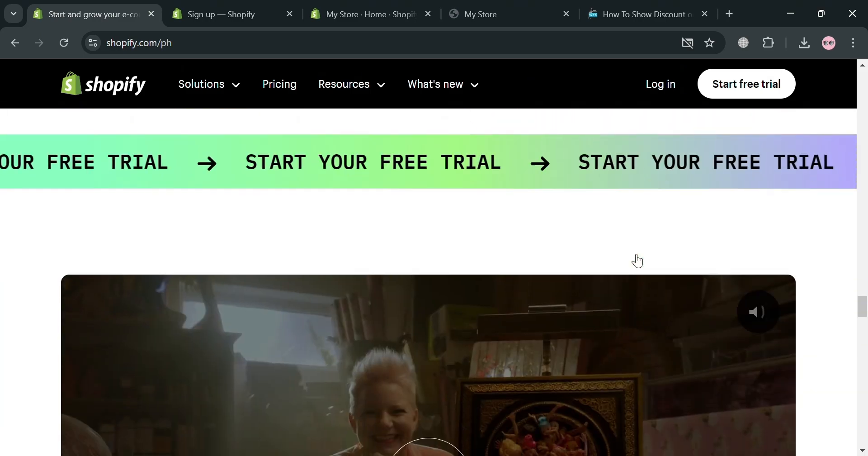
scroll(632, 258, down, 6)
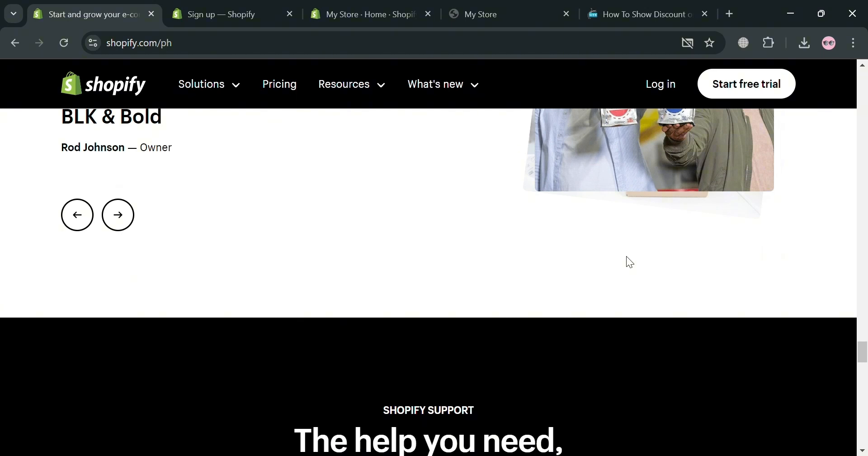
scroll(627, 256, down, 3)
scroll(626, 256, down, 3)
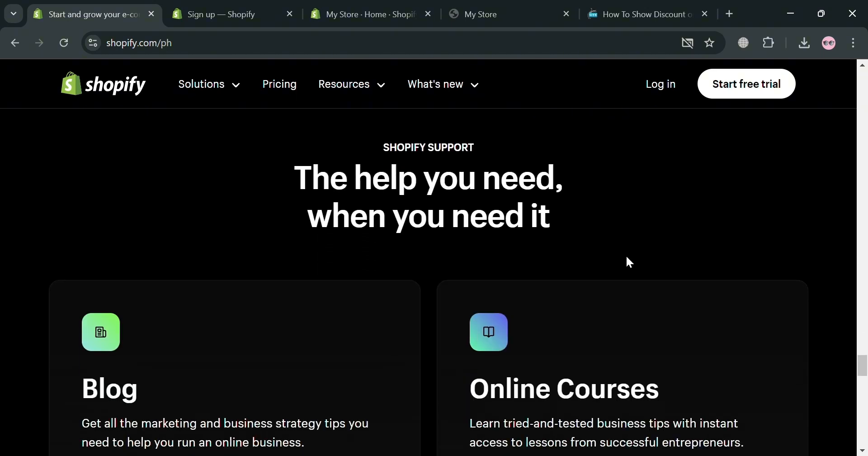
scroll(626, 257, down, 7)
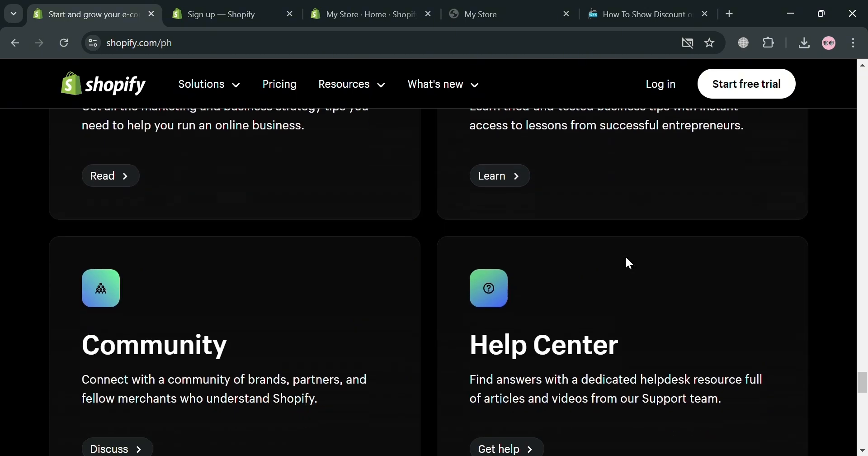
scroll(630, 262, down, 3)
scroll(630, 262, down, 3)
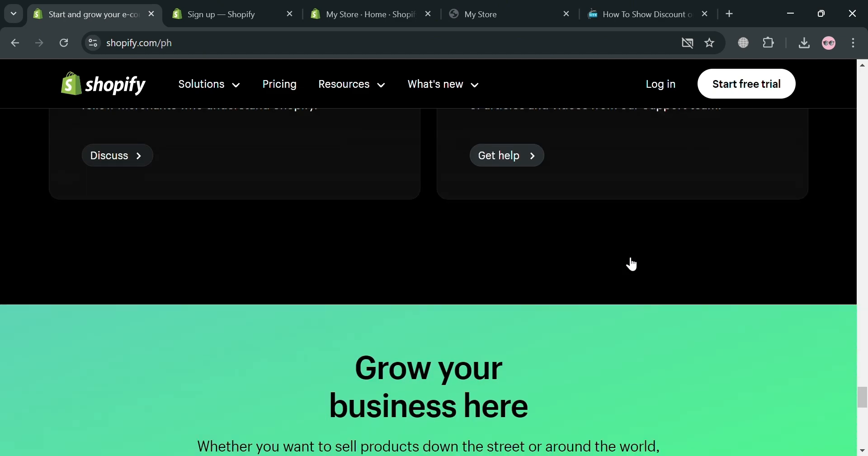
scroll(631, 263, down, 3)
scroll(629, 262, down, 9)
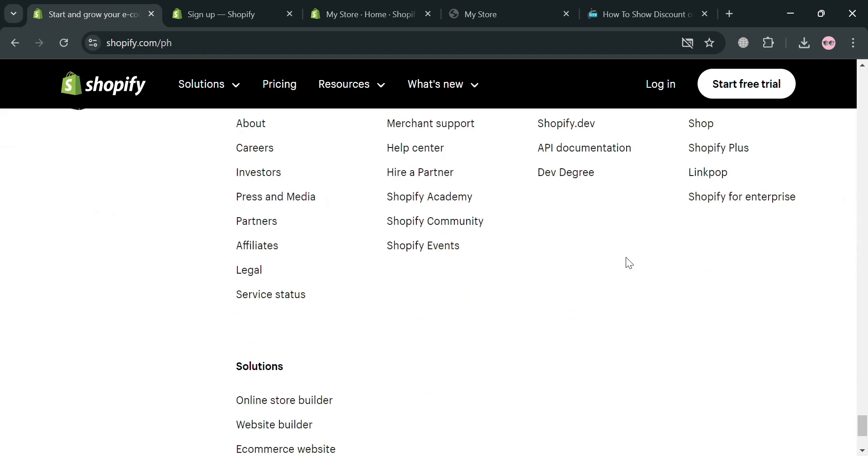
scroll(629, 262, down, 4)
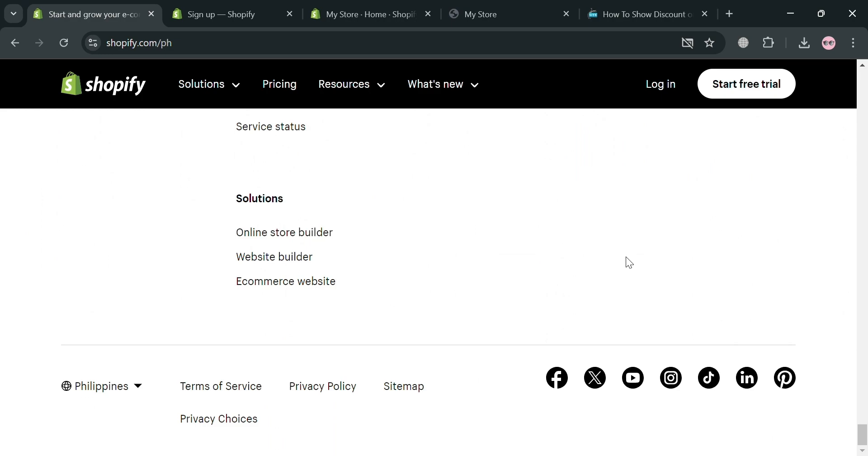
scroll(628, 261, up, 20)
scroll(629, 261, up, 20)
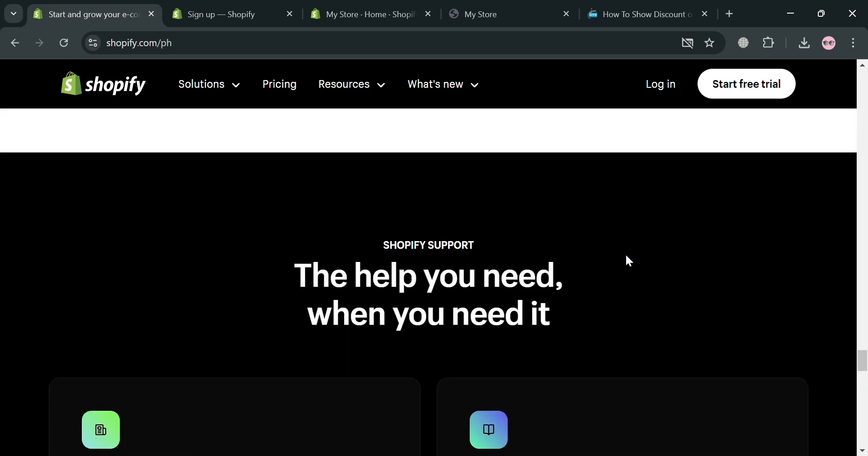
scroll(628, 260, up, 20)
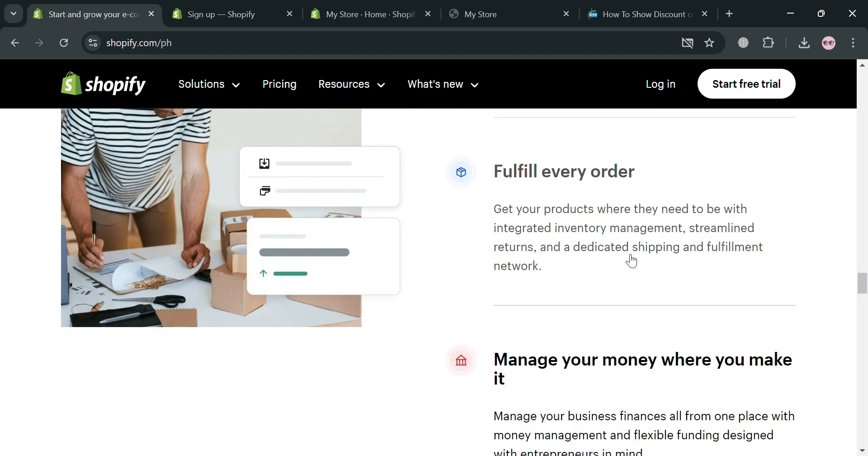
scroll(629, 260, up, 20)
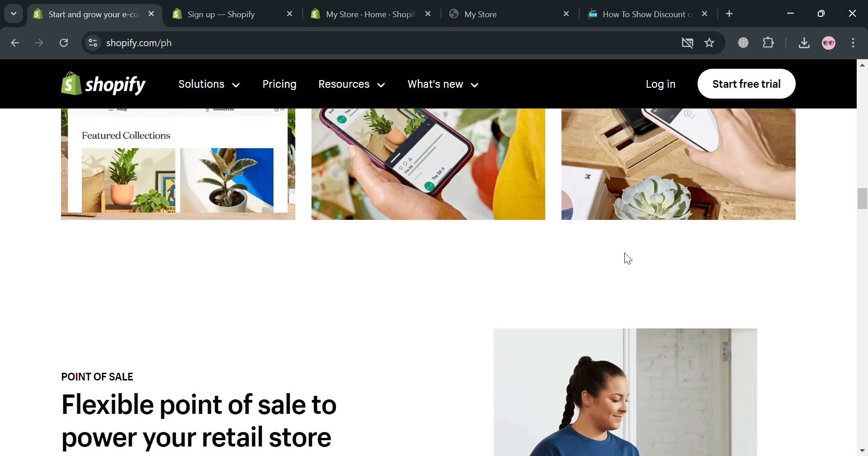
scroll(624, 251, up, 10)
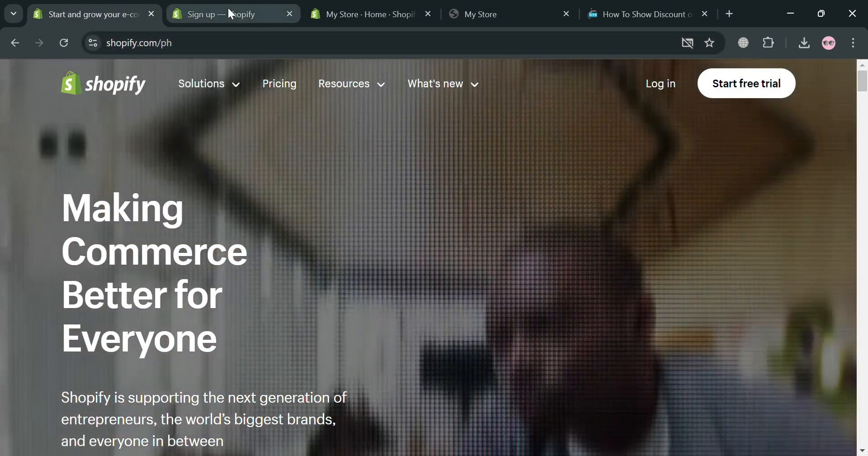
Step: View the free-trial sign-up options on the Shopify sign-up page and switch to the store admin's home page
click(230, 13)
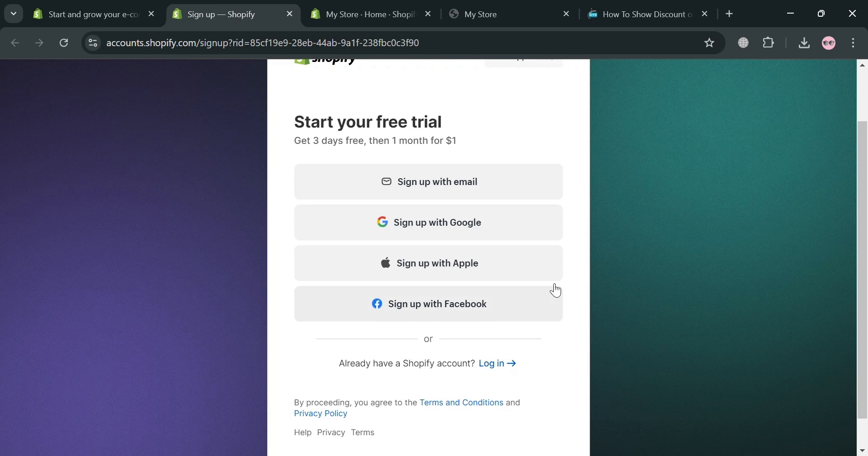
scroll(556, 290, up, 2)
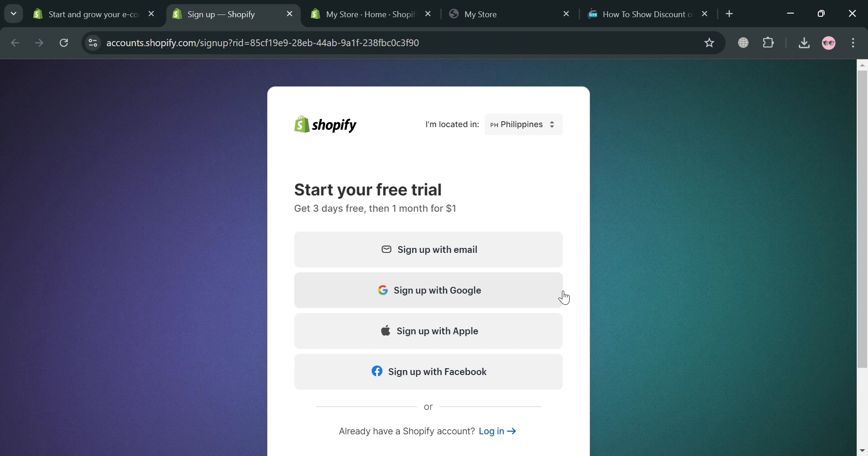
click(373, 2)
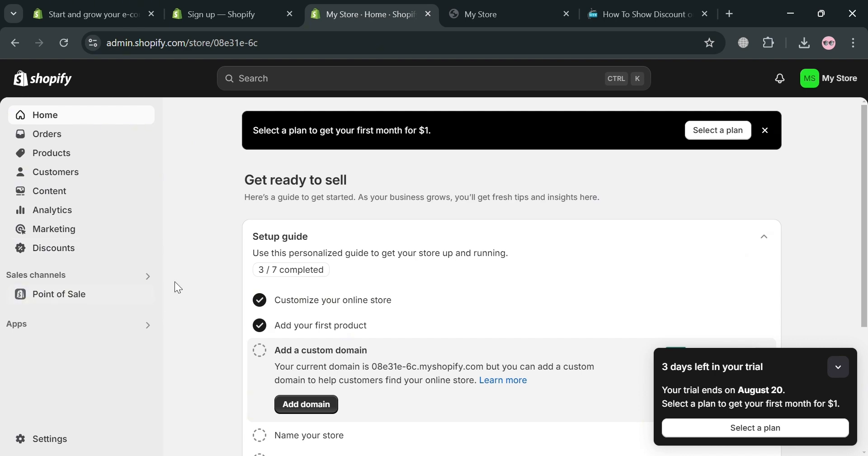
Step: Switch to the storefront, browse its featured products and open the Nike shoes product page
click(520, 5)
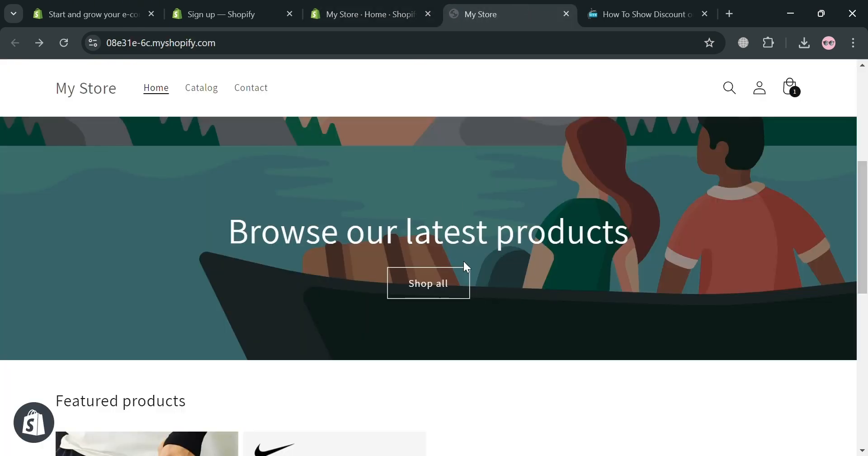
scroll(466, 265, down, 4)
scroll(517, 266, up, 3)
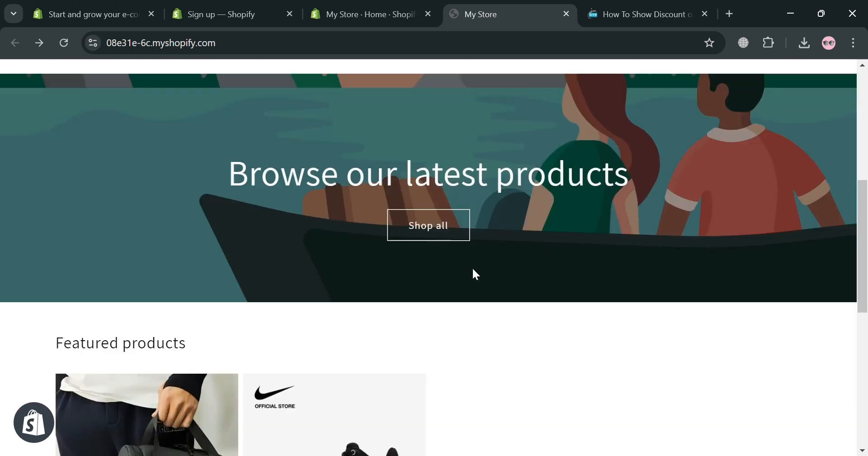
scroll(475, 273, down, 4)
click(376, 296)
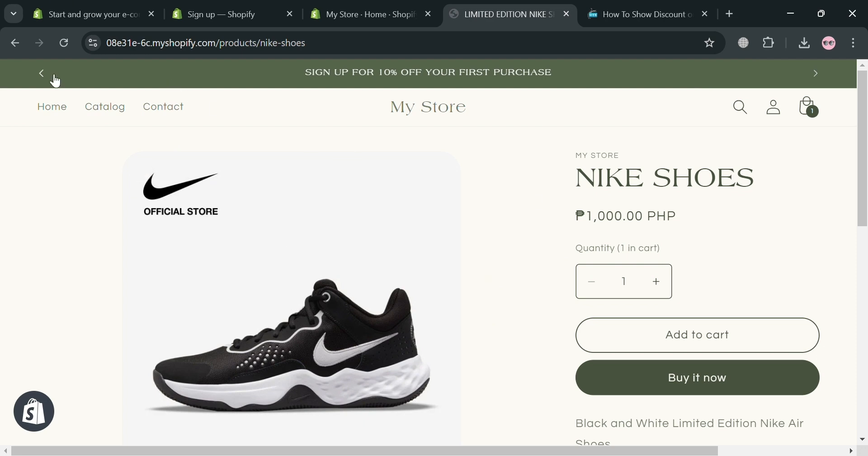
Step: Go back from the product pages to the storefront's home page and close the storefront
click(16, 47)
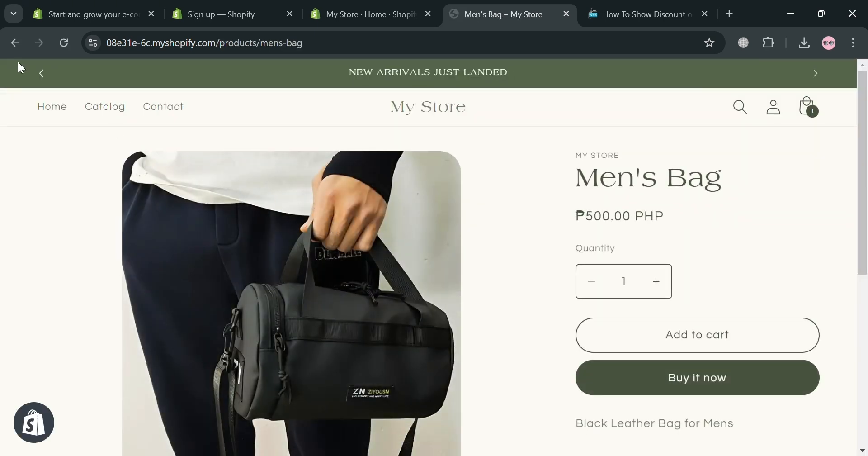
click(16, 51)
scroll(468, 408, up, 10)
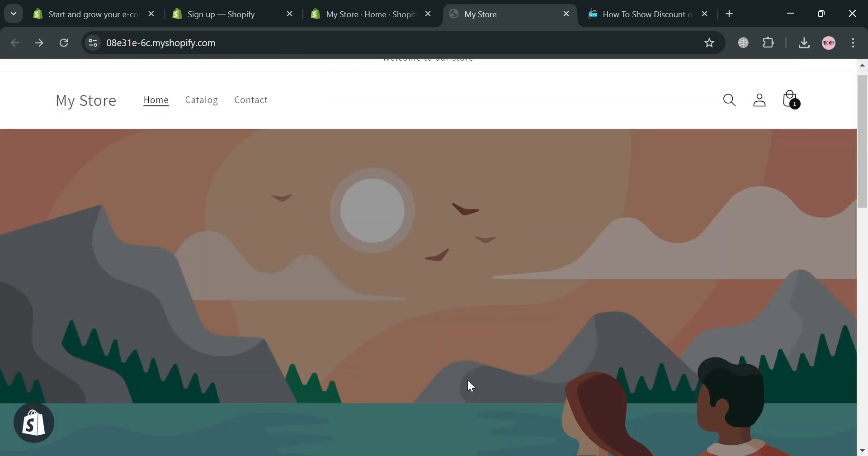
click(566, 14)
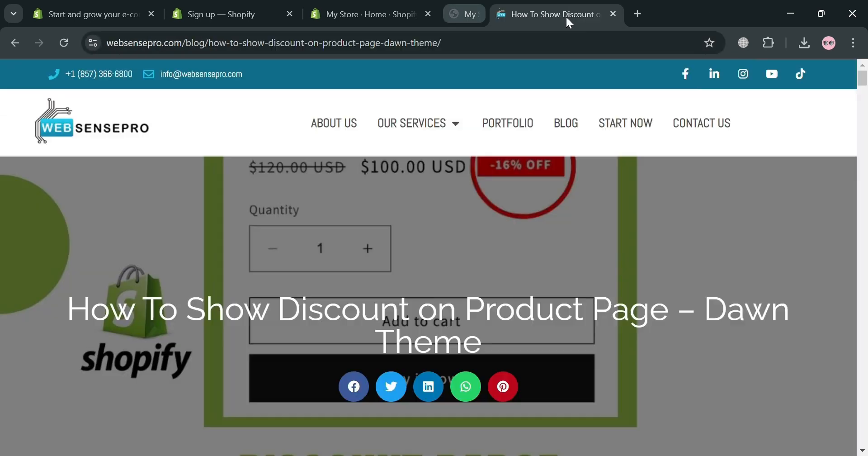
Step: Switch to the store admin and open the online store's themes from the setup guide
click(393, 18)
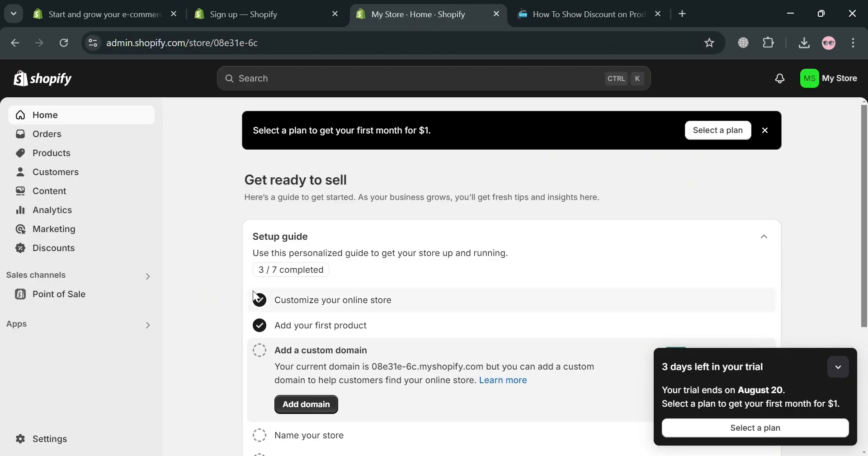
scroll(480, 186, down, 2)
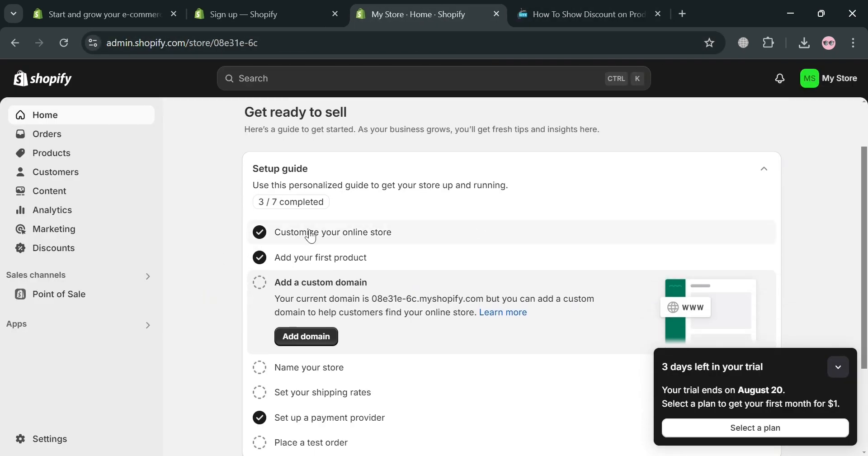
click(360, 226)
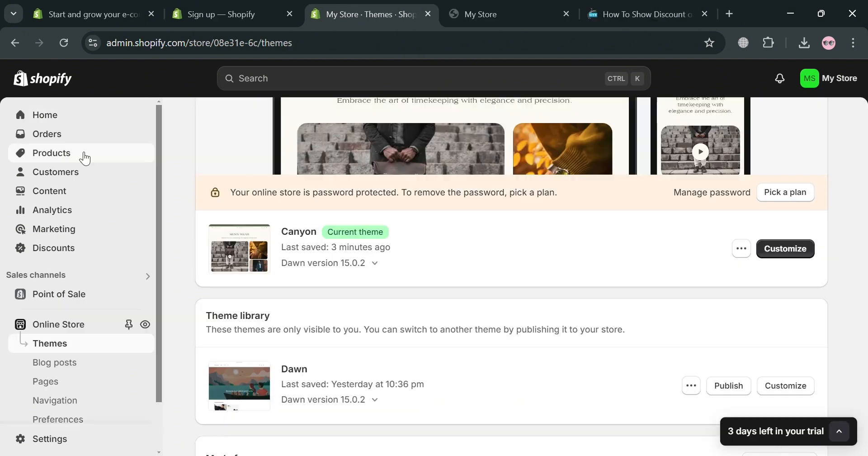
Step: Open the NIKE SHOES product from the product list and go to its pricing section
click(84, 155)
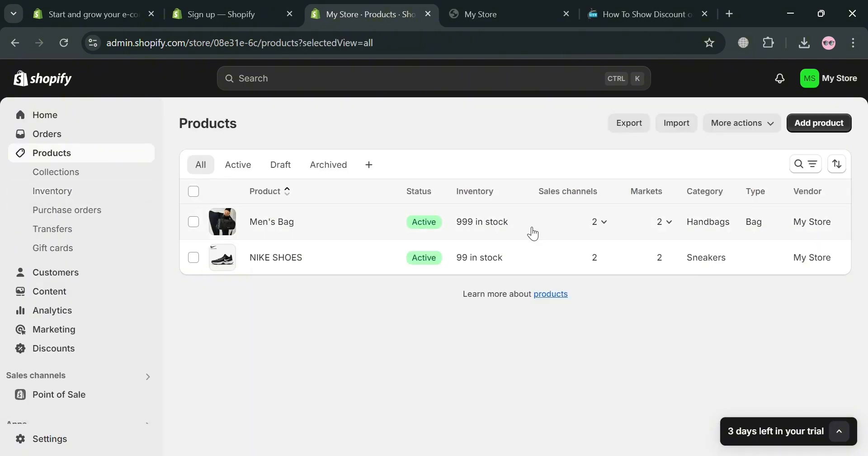
click(348, 266)
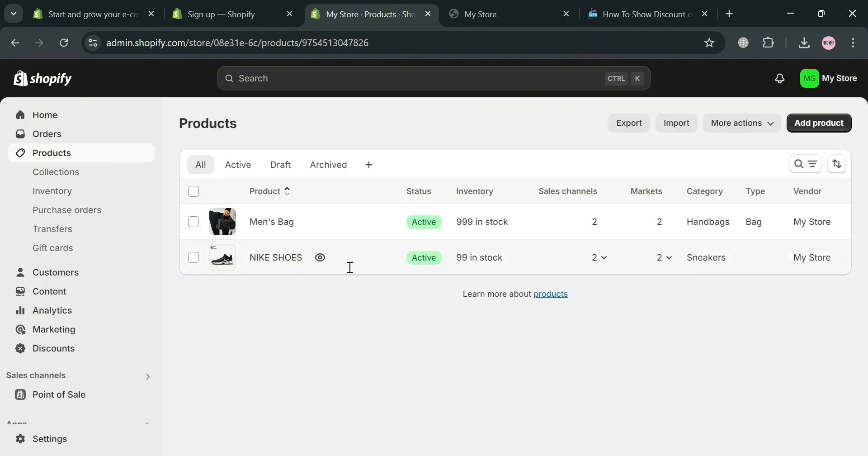
scroll(460, 265, down, 4)
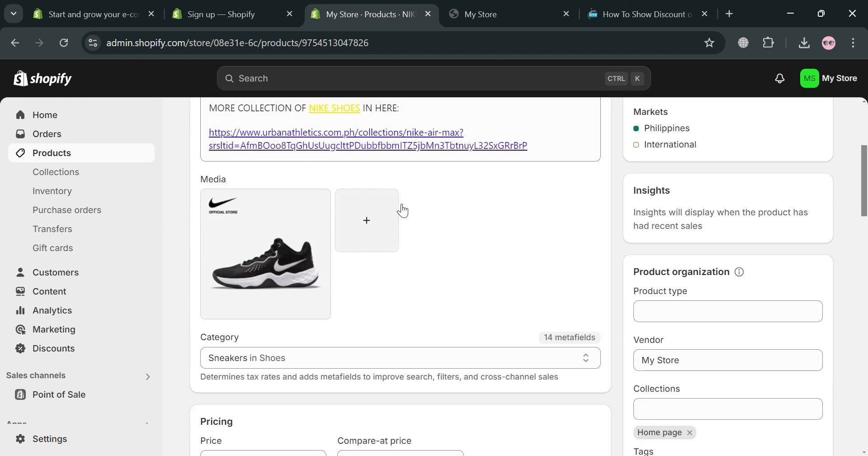
scroll(399, 235, down, 10)
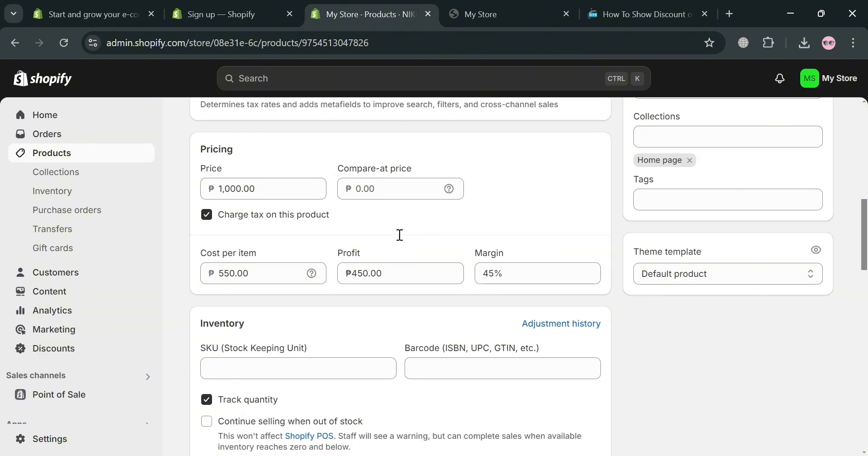
Step: Set the compare-at price of NIKE SHOES to ₱1,900.00 and save the product
scroll(399, 235, up, 3)
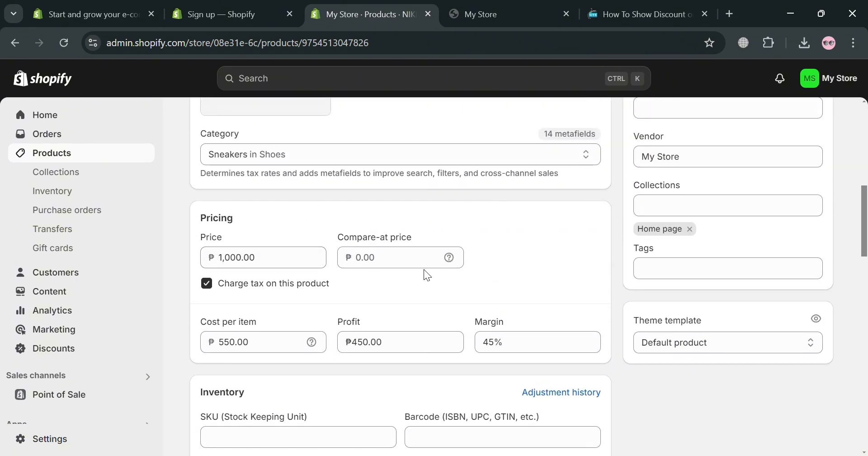
click(388, 264)
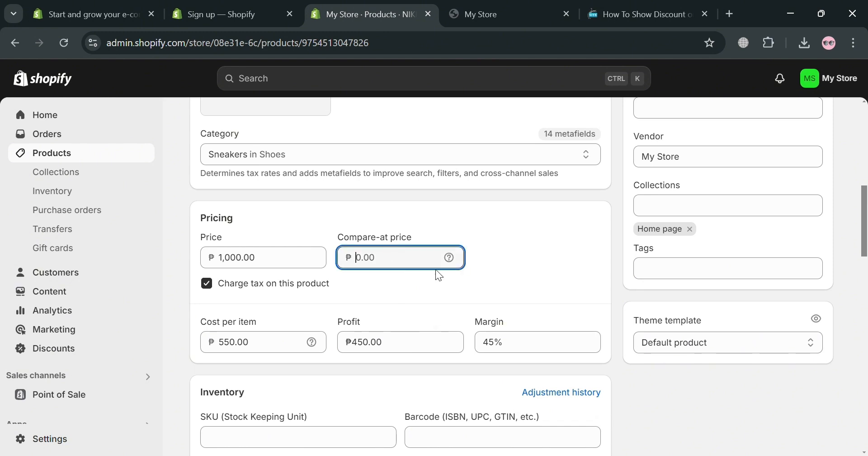
text(5)
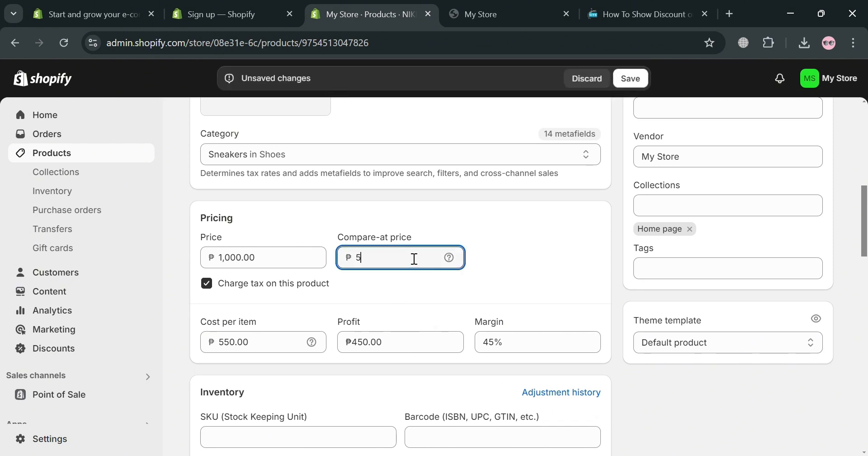
text(0.0)
key(BackSpace)
key(BackSpace)
key(BackSpace)
text(1)
scroll(413, 259, down, 2)
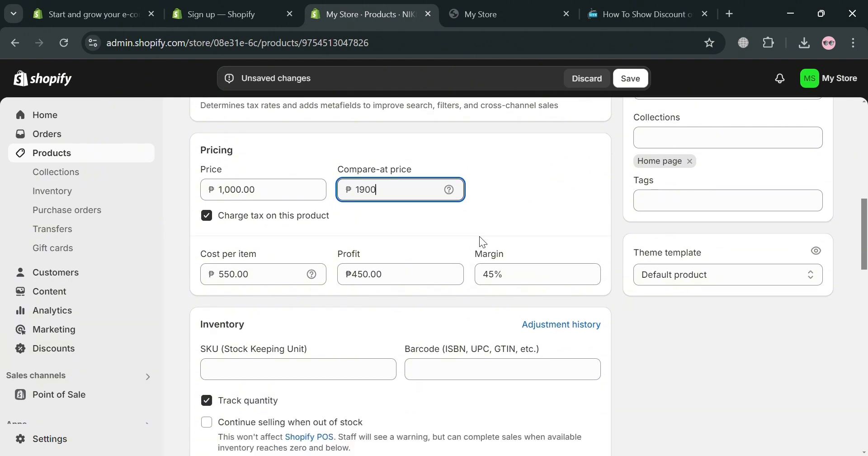
click(488, 238)
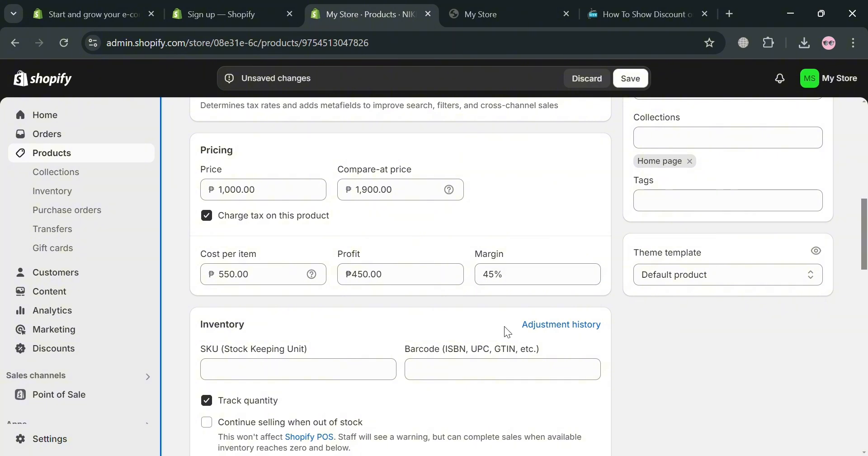
scroll(504, 330, up, 6)
click(644, 86)
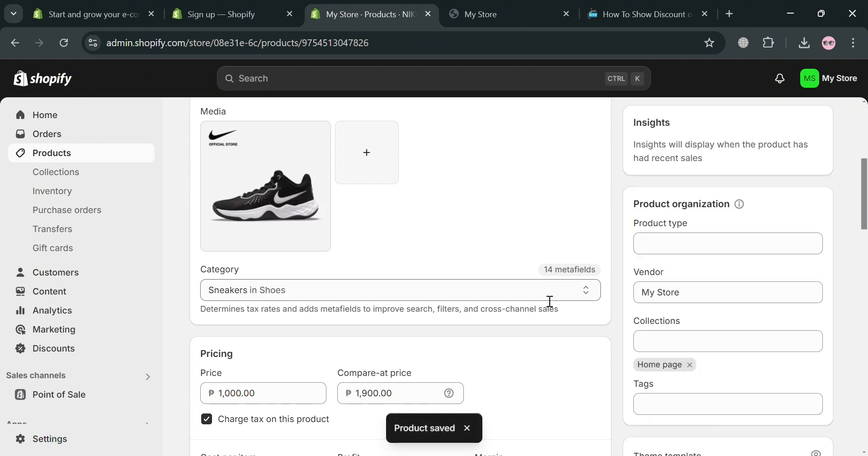
Step: Switch to the storefront, reload it and open the NIKE SHOES product page to check its price
click(501, 7)
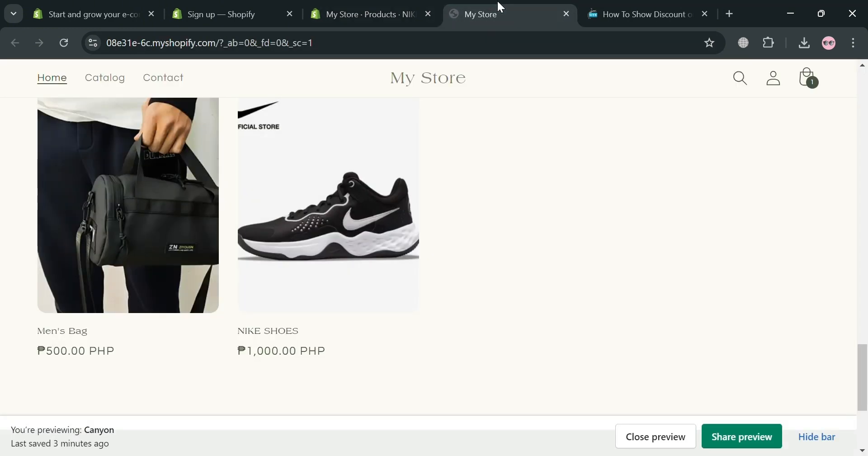
click(64, 43)
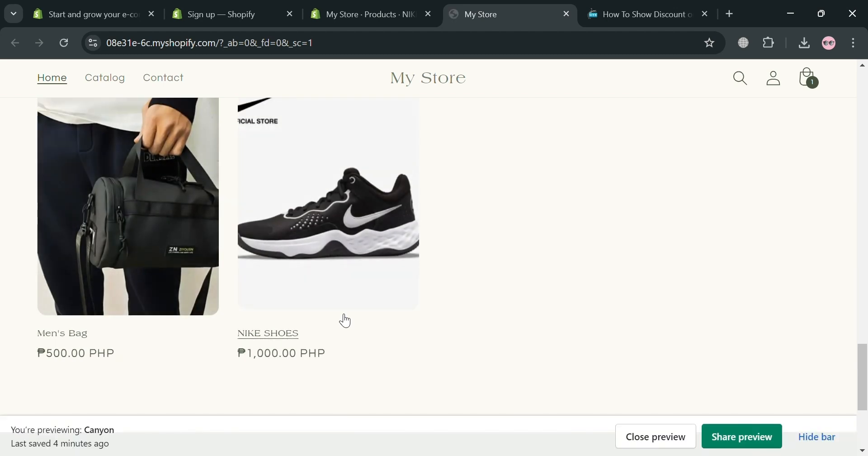
click(354, 256)
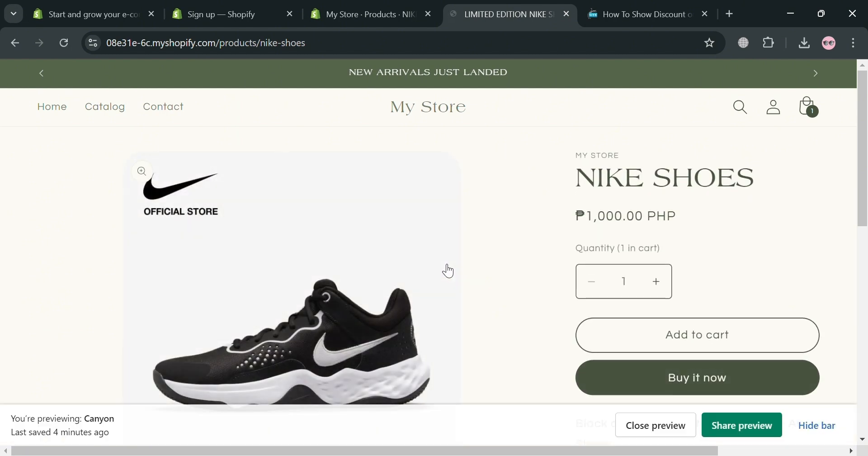
Step: Return to the product list in the store admin, and check the price in the NIKE SHOES storefront preview
click(370, 14)
scroll(466, 229, up, 6)
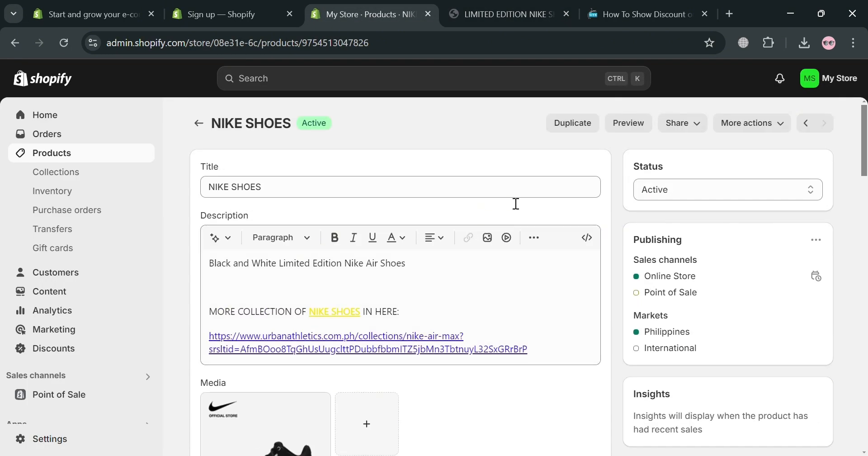
scroll(207, 290, down, 9)
scroll(434, 294, up, 8)
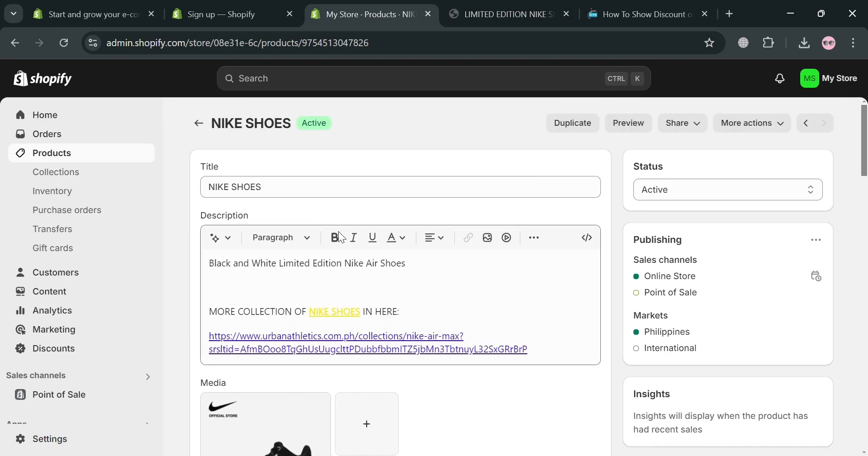
click(199, 123)
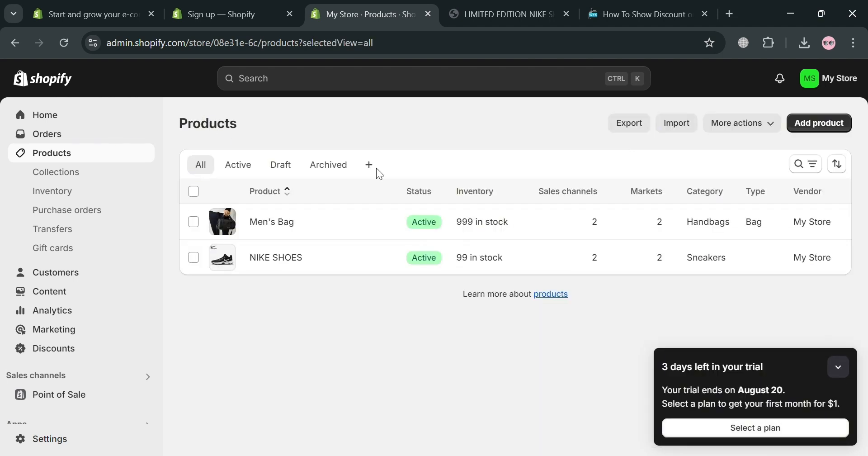
click(461, 13)
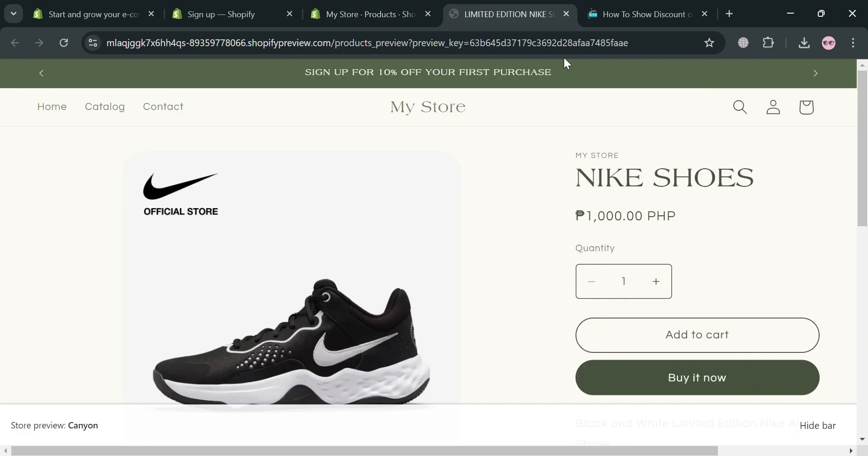
click(42, 74)
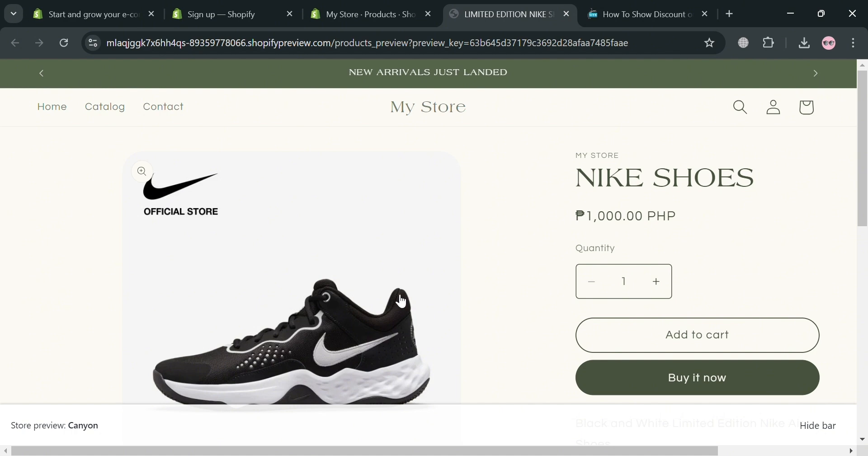
Step: Switch to the store admin and open the Men's Bag product at its pricing section
click(367, 10)
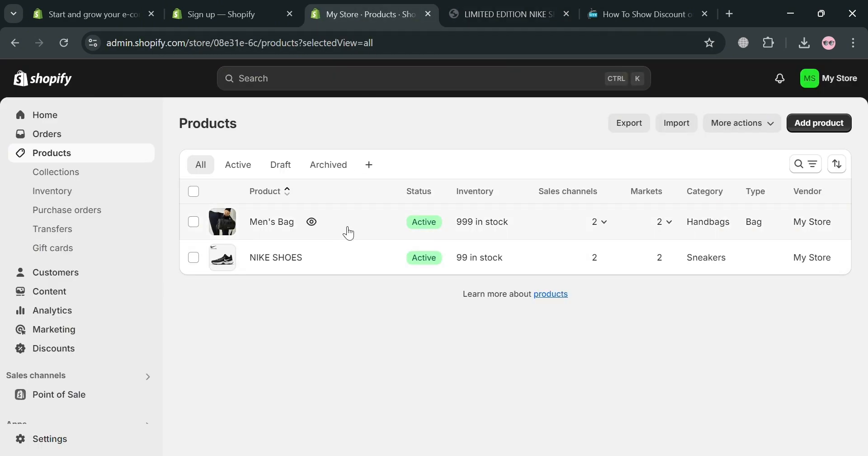
click(349, 228)
scroll(495, 262, down, 5)
scroll(504, 275, down, 4)
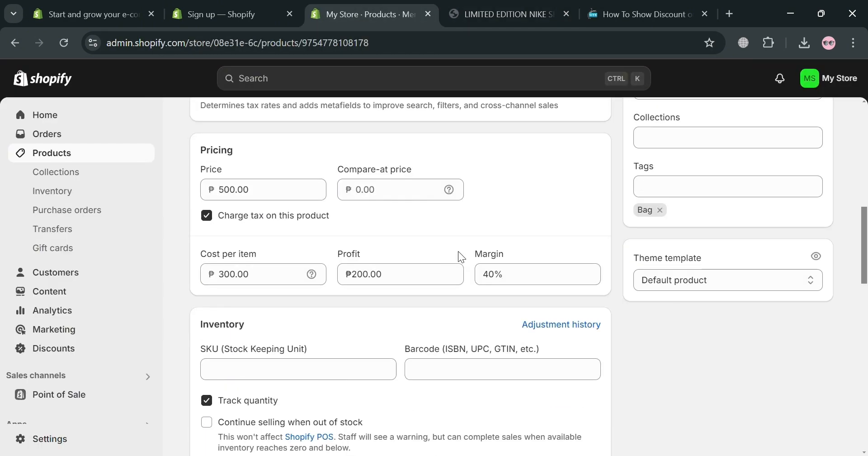
Step: Set the compare-at price of Men's Bag to ₱1,000.00 and save the product
click(397, 200)
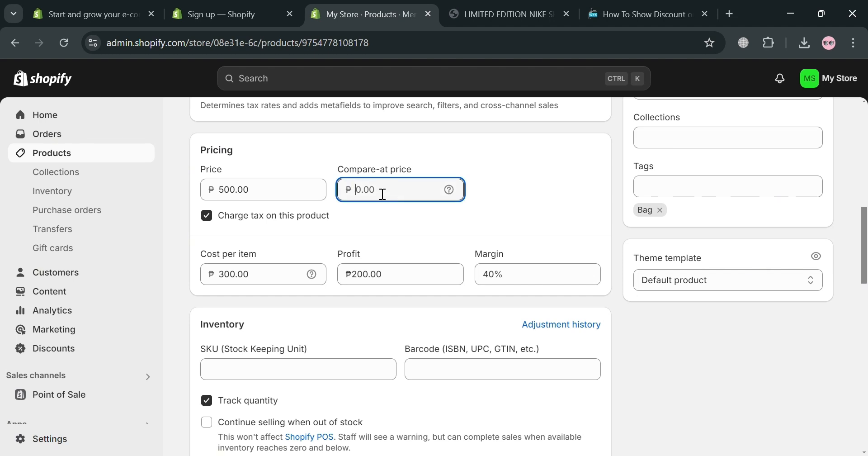
text(1,)
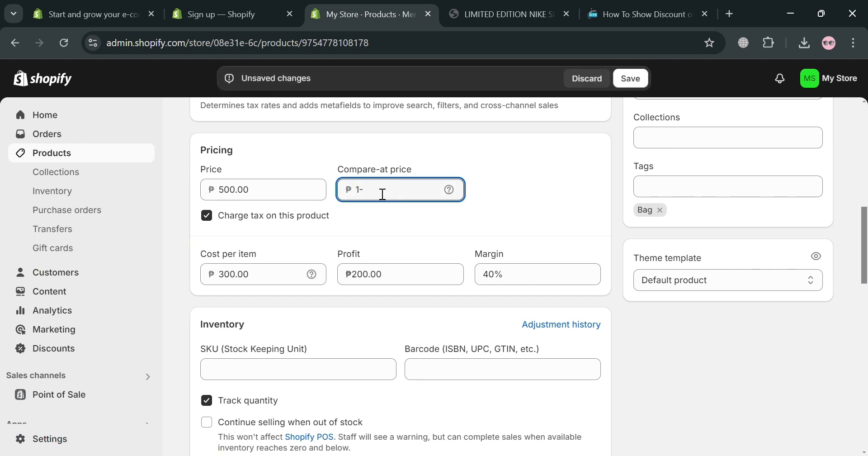
text(000)
scroll(665, 236, up, 2)
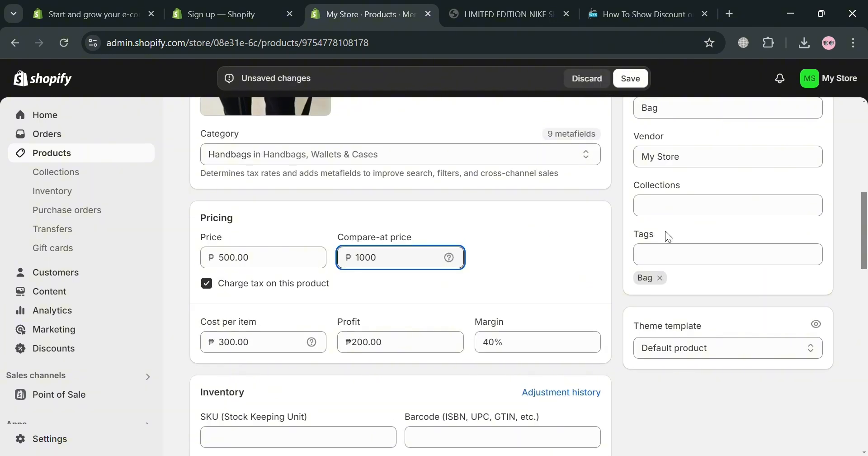
click(639, 85)
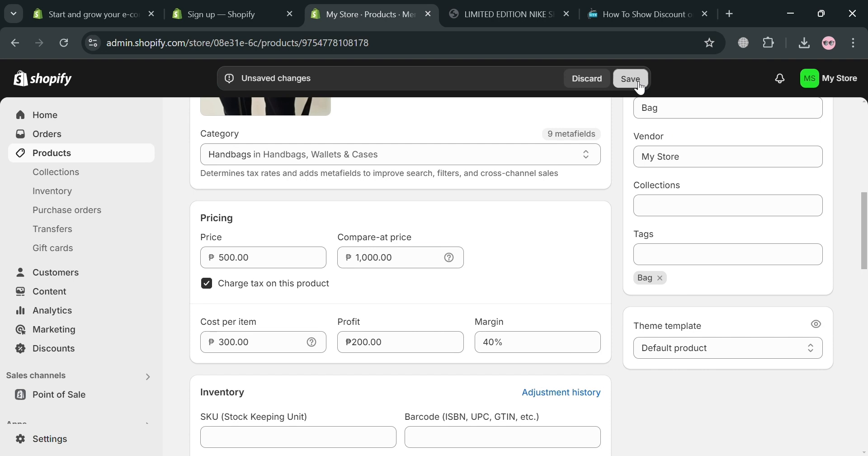
click(637, 85)
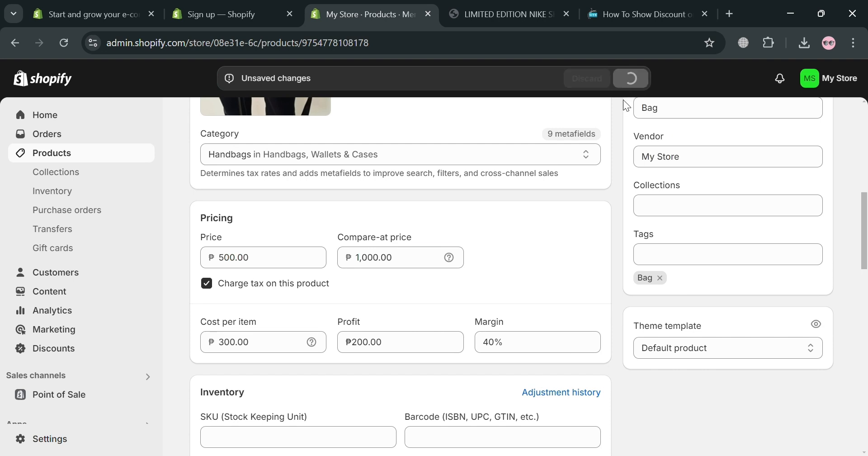
scroll(252, 285, up, 8)
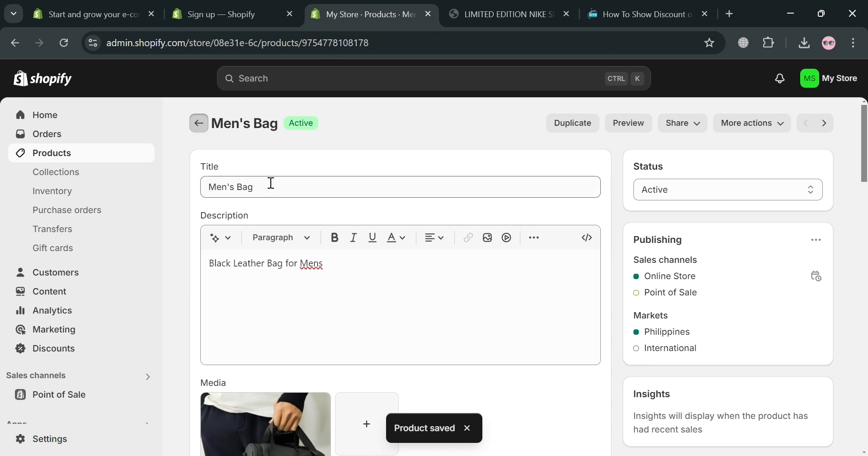
Step: Switch to the storefront preview, browse the home page's featured products and open the NIKE SHOES product page
click(500, 14)
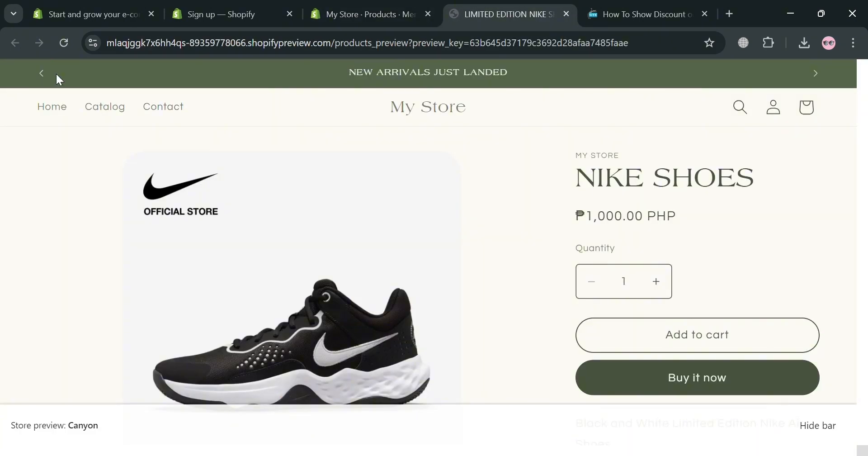
click(40, 73)
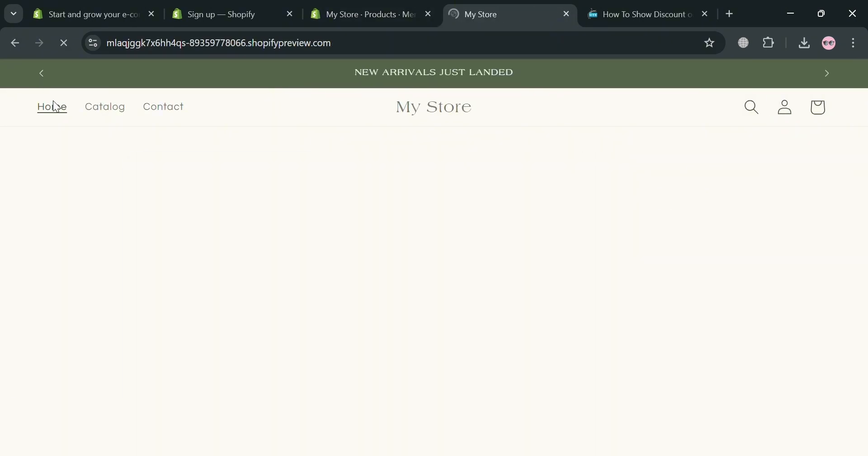
scroll(452, 172, down, 10)
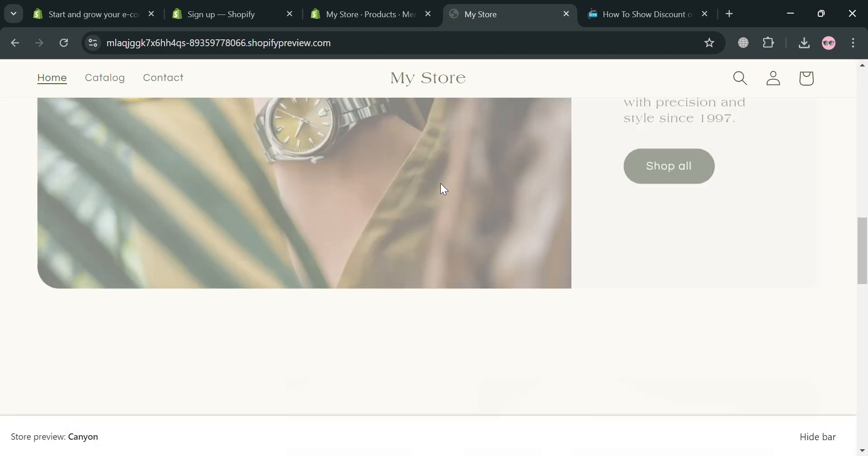
scroll(452, 195, down, 12)
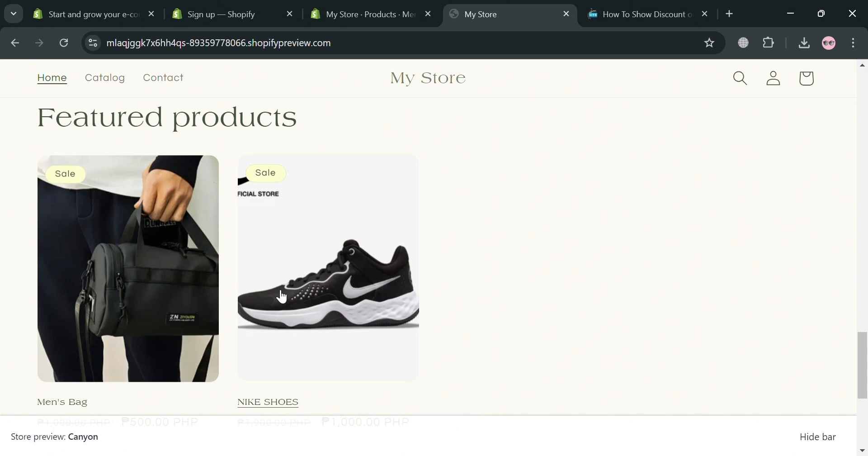
click(315, 280)
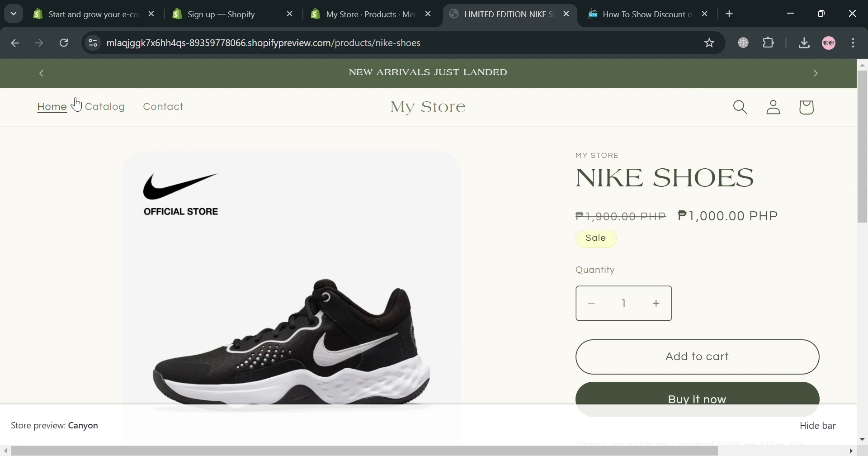
Step: Open the storefront's catalog and look over the prices of both products
click(50, 78)
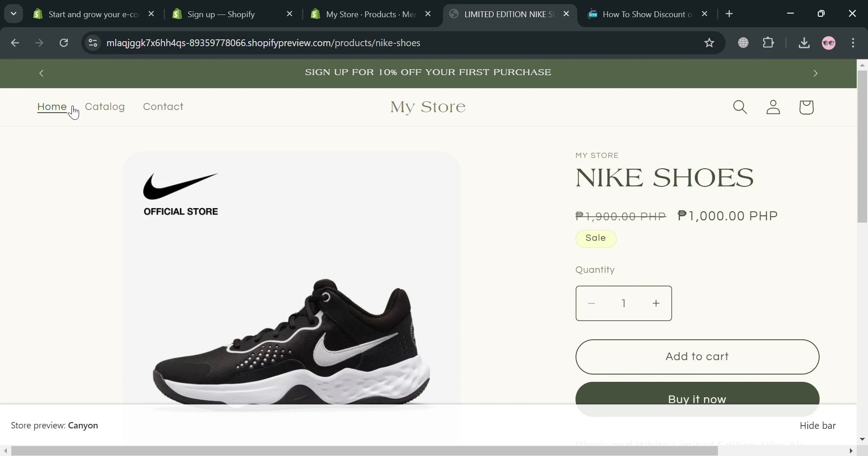
click(116, 117)
scroll(208, 272, down, 5)
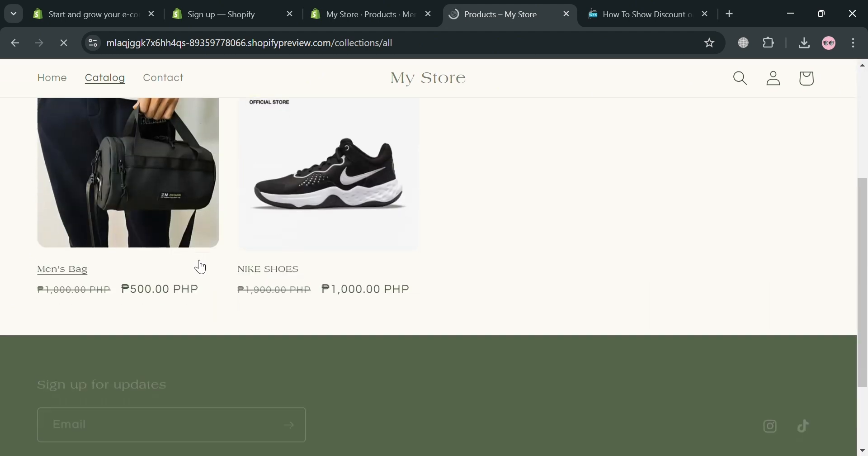
scroll(129, 203, up, 1)
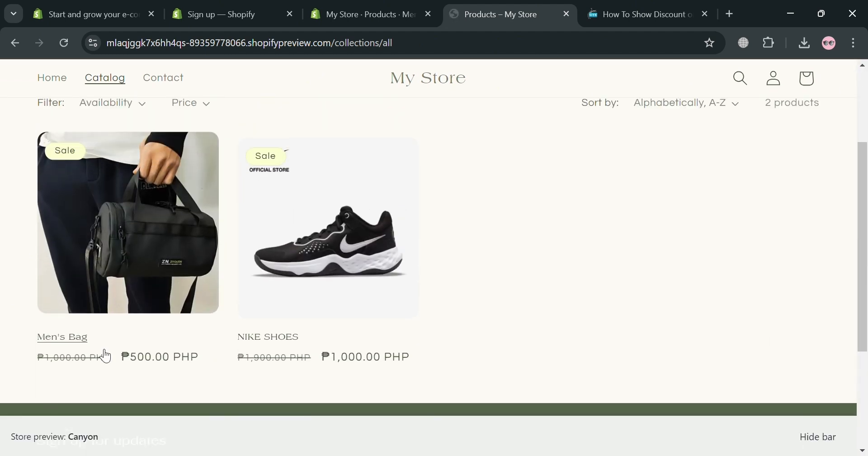
Step: Open the Men's Bag product page, examine how its discount is displayed and return to the catalog
click(137, 298)
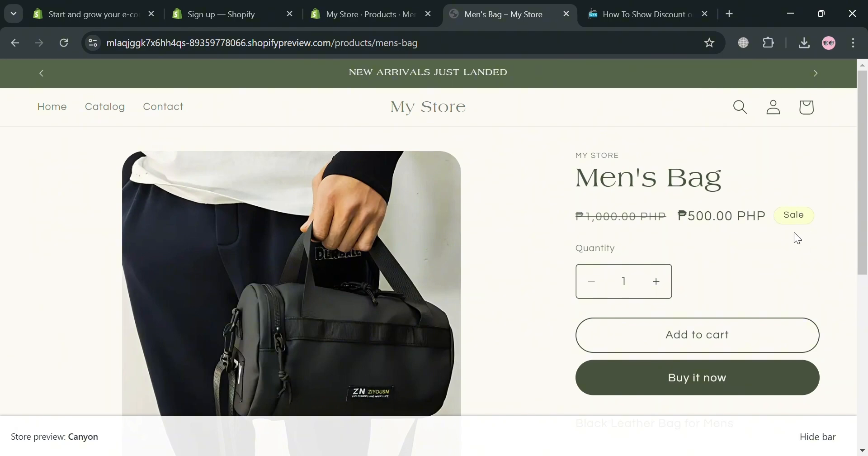
scroll(704, 240, down, 4)
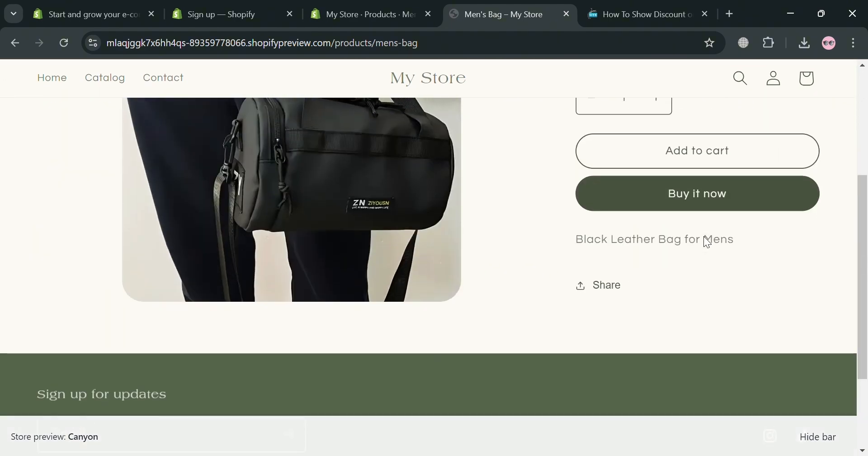
scroll(700, 240, up, 5)
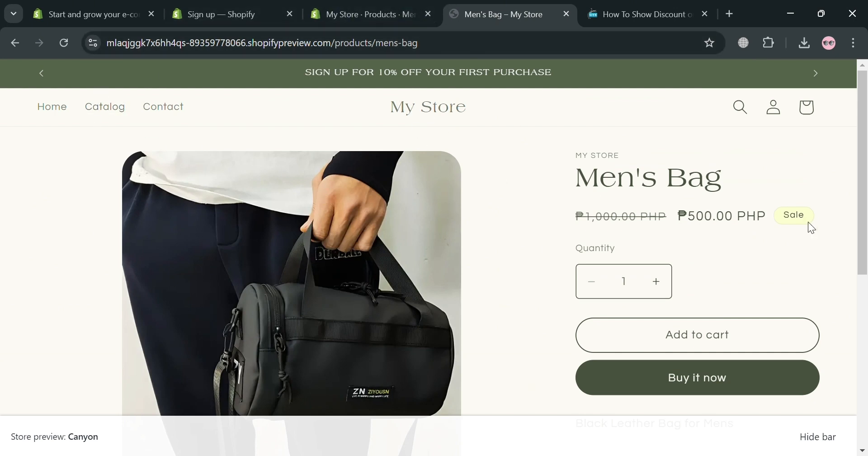
click(40, 76)
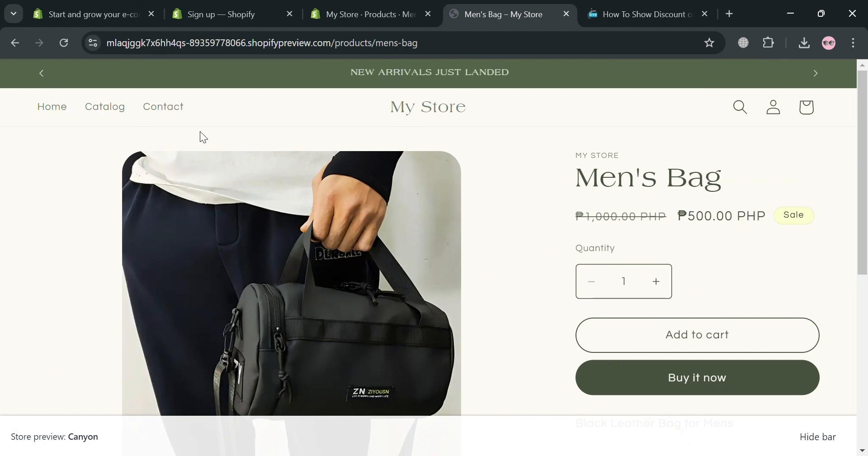
click(104, 110)
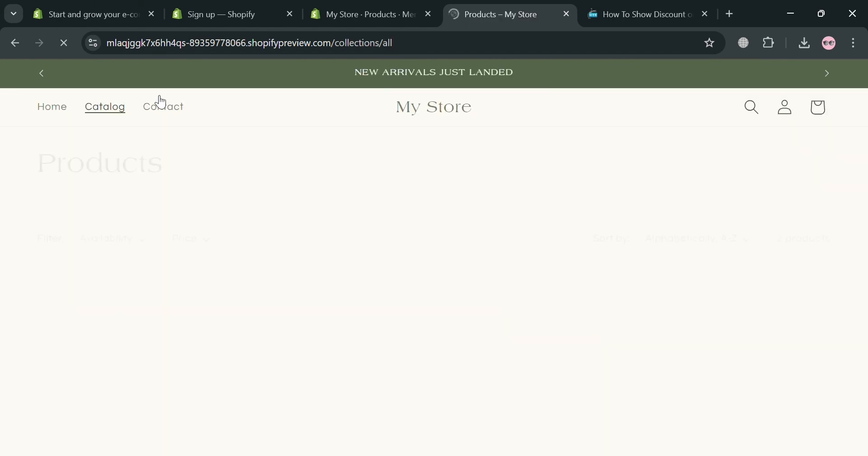
Step: Return to the store admin and open the code editor for the Canyon theme
scroll(310, 235, down, 4)
key(ctrl+shift+Tab)
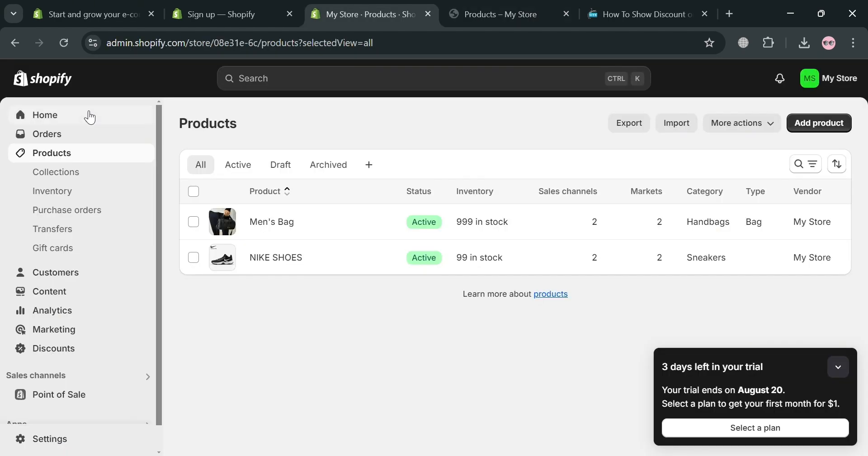
click(91, 117)
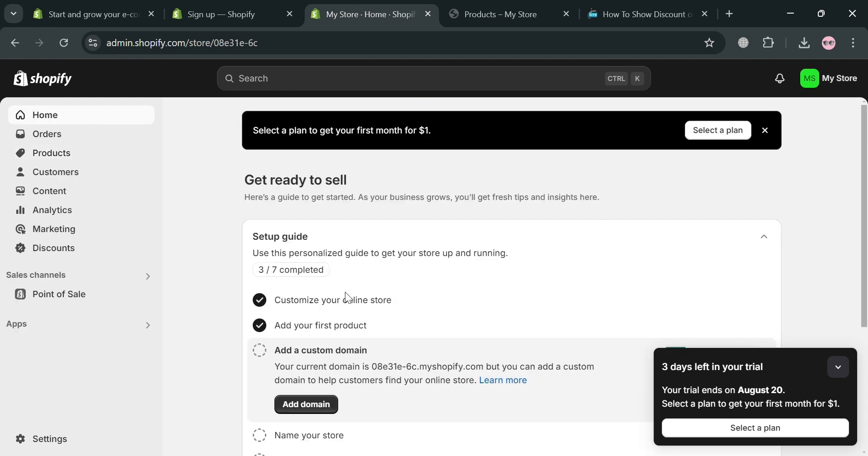
click(414, 307)
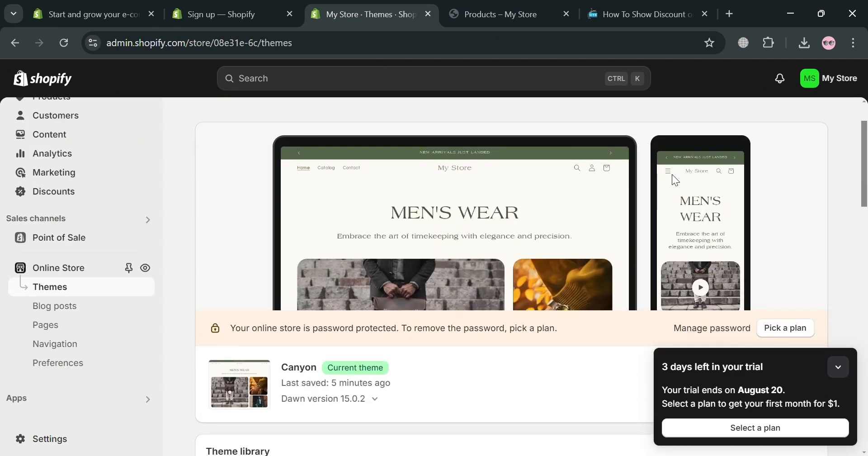
click(838, 373)
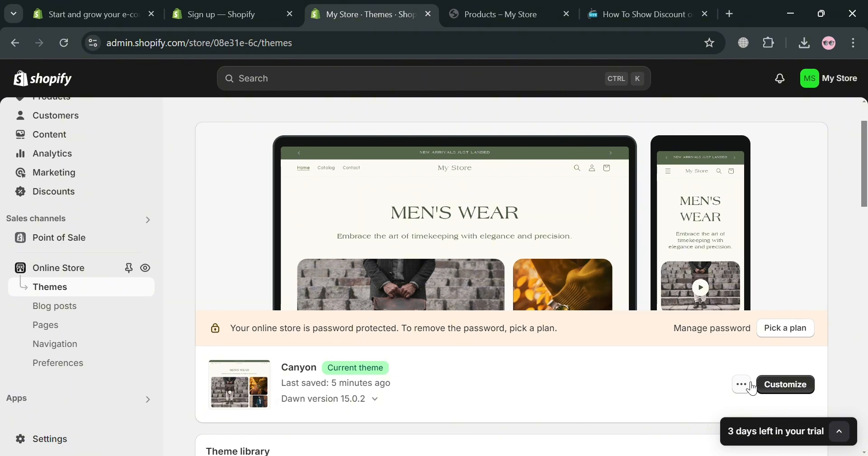
click(741, 384)
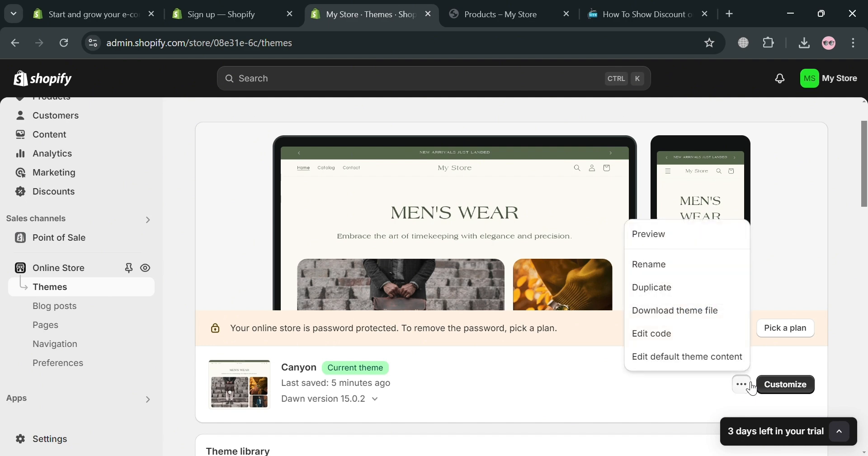
click(673, 335)
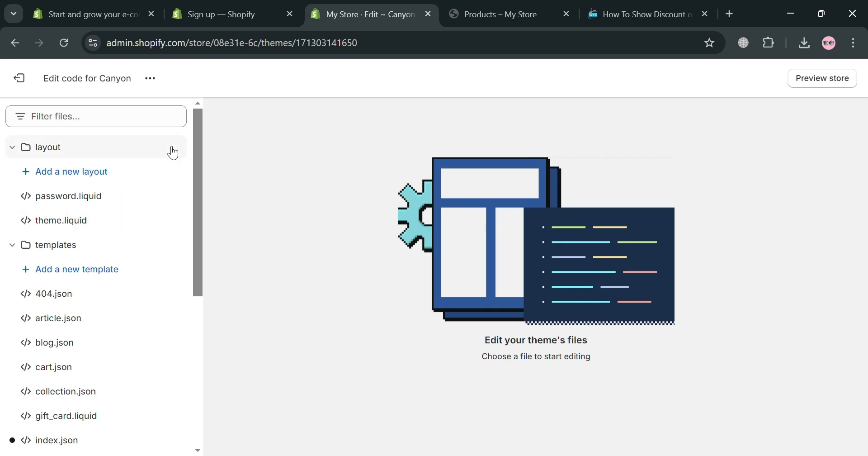
scroll(107, 300, down, 2)
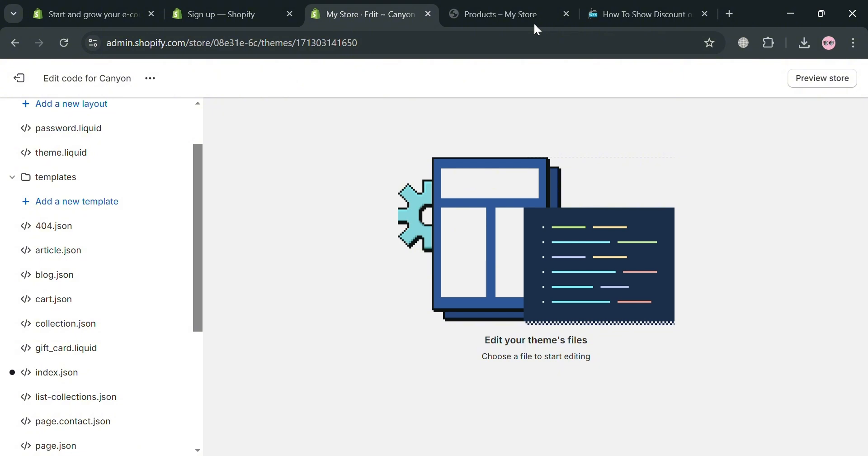
Step: Switch to the WebSensePro discount tutorial, find its Price.liquid instructions and copy the file name
click(606, 13)
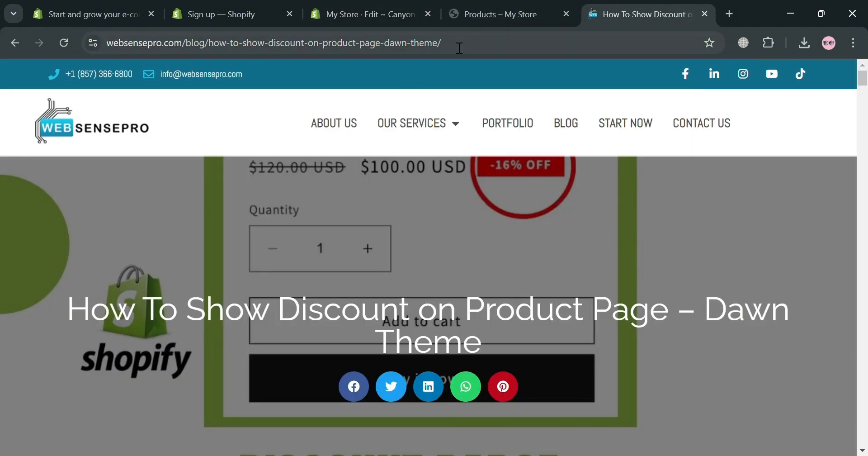
click(503, 45)
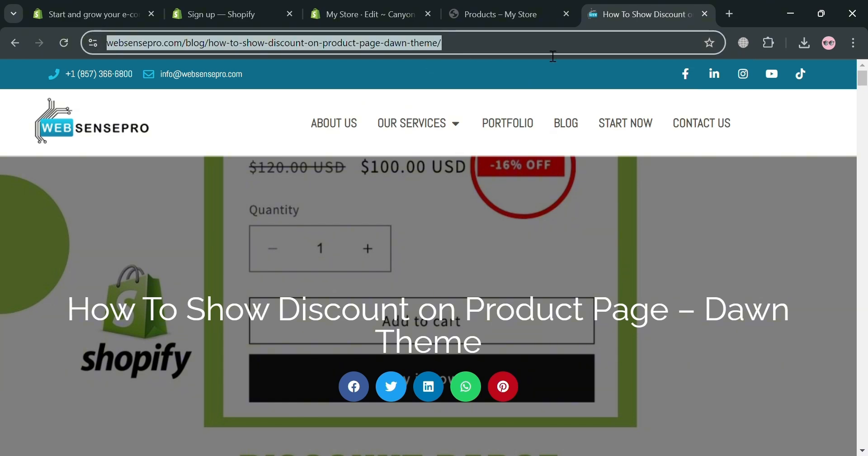
click(731, 217)
scroll(542, 231, down, 5)
scroll(485, 228, down, 20)
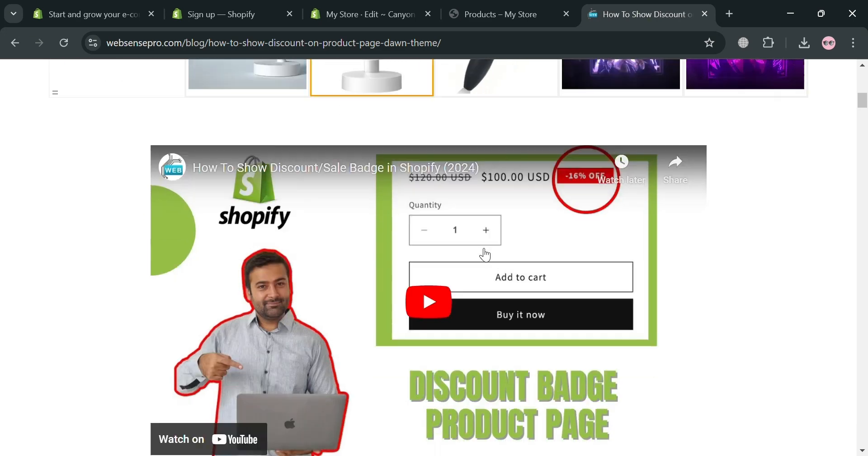
scroll(473, 258, down, 2)
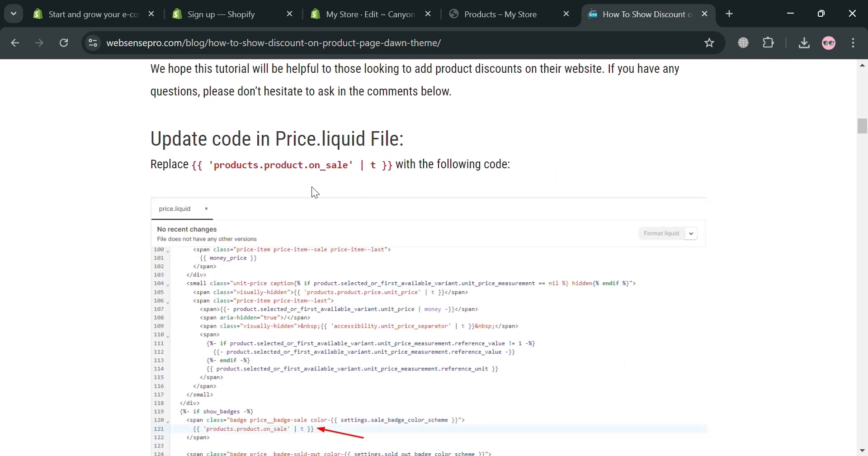
drag(276, 147, 367, 151)
key(ctrl+c)
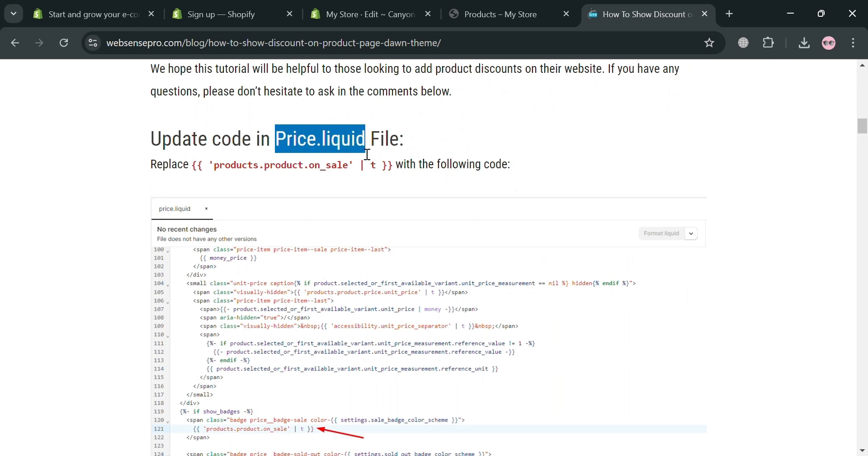
Step: Back in the theme code editor, filter the files for price.l and open snippets/price.liquid
click(498, 9)
click(414, 6)
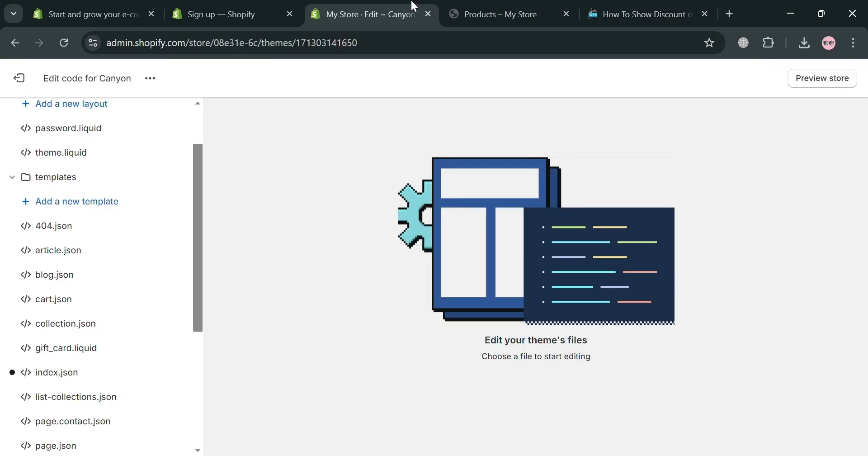
scroll(144, 180, up, 2)
click(134, 126)
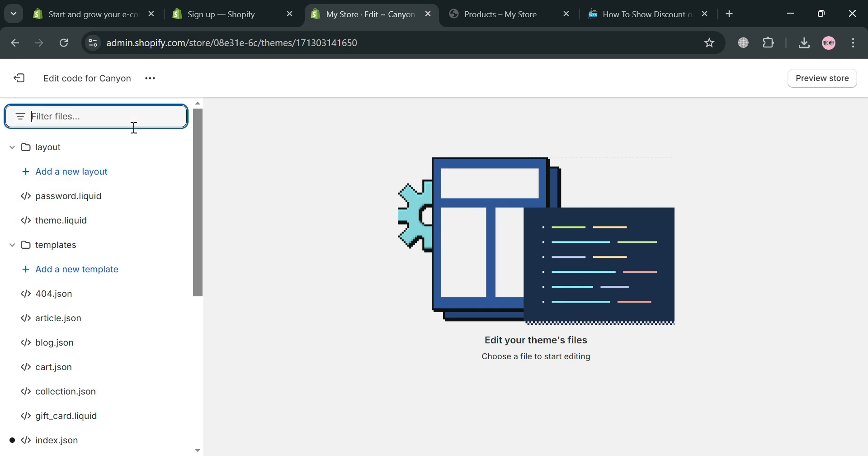
key(ctrl+v)
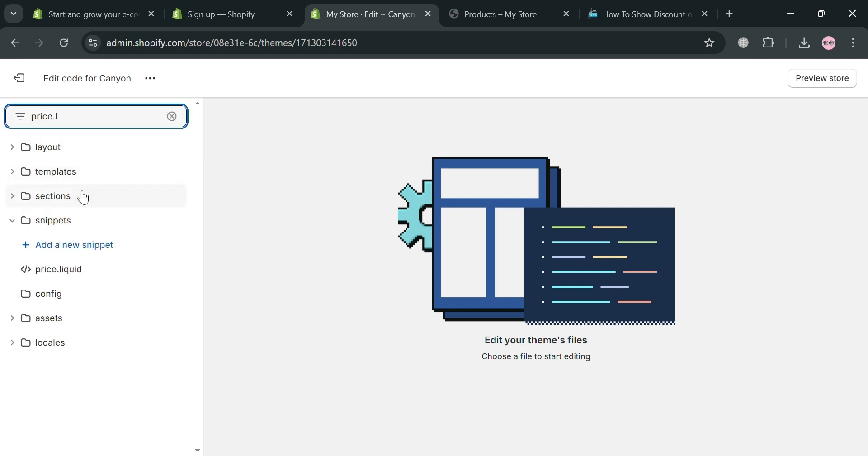
click(118, 274)
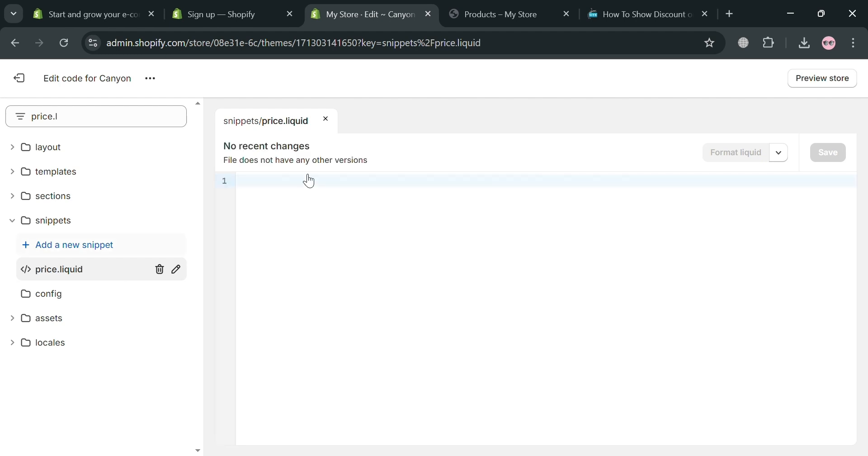
Step: Select the {{ 'products.product.on_sale' | t }} snippet in the tutorial's Price.liquid instructions
click(618, 9)
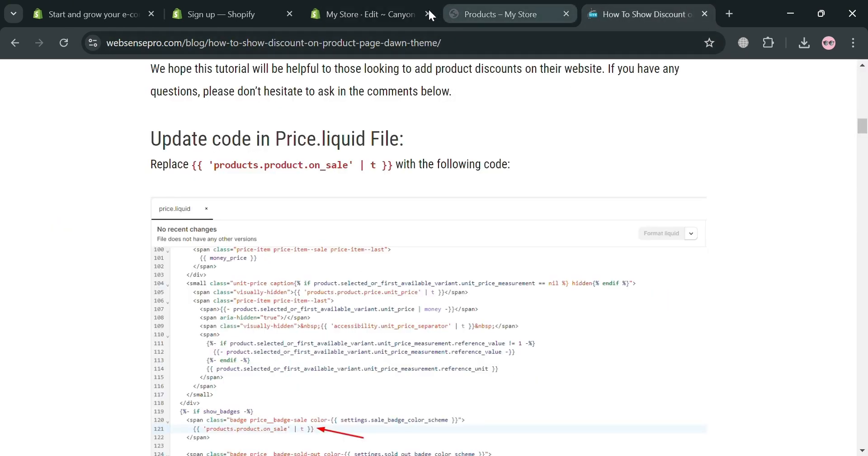
click(497, 14)
click(400, 10)
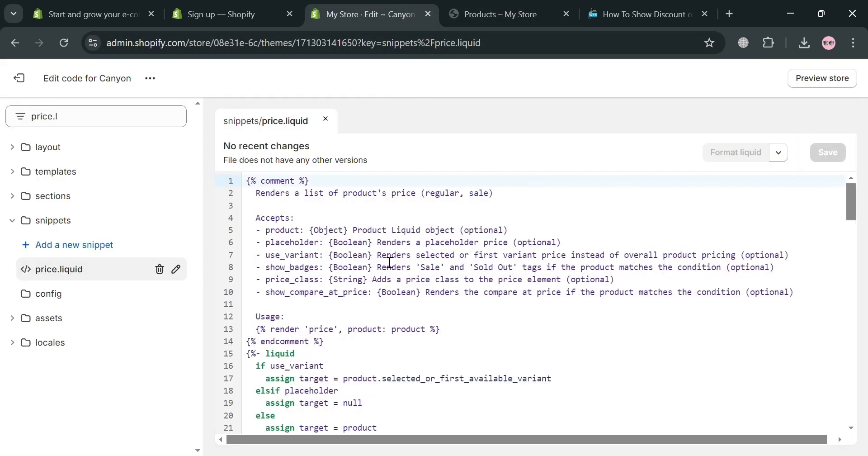
click(624, 11)
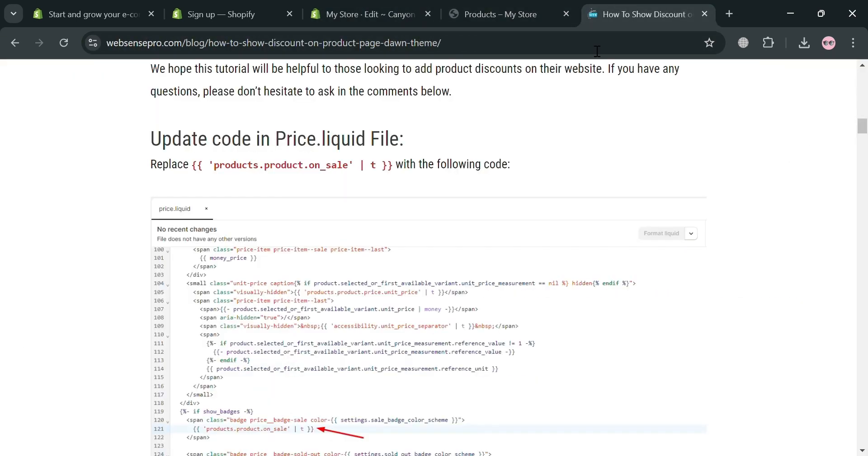
scroll(261, 328, down, 3)
scroll(280, 318, up, 3)
drag(202, 173, 398, 172)
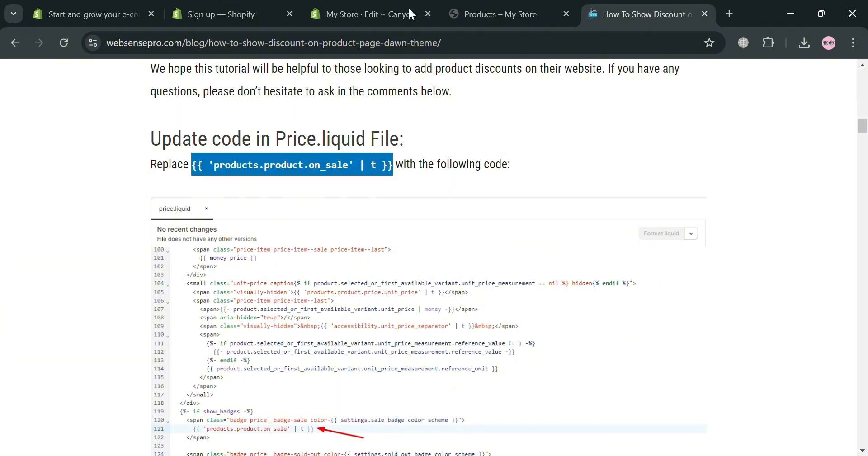
Step: Locate and select the {{ 'products.product.on_sale' | t }} line in the theme's price.liquid code
click(389, 14)
scroll(388, 306, down, 3)
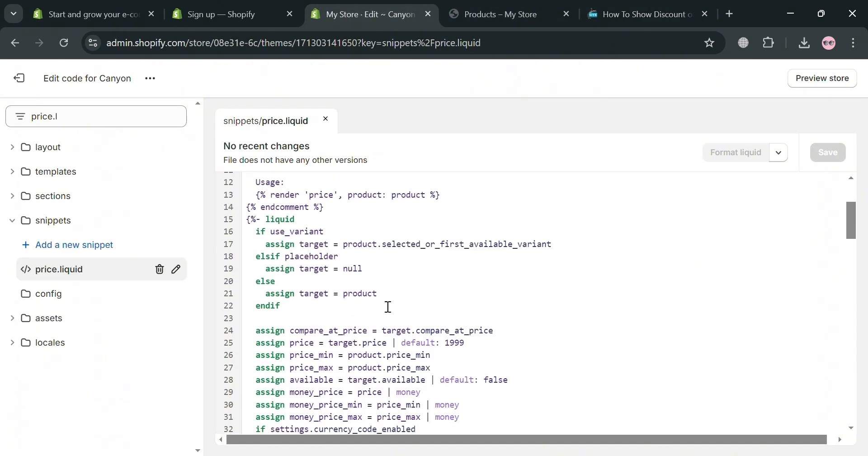
scroll(494, 364, down, 5)
click(554, 391)
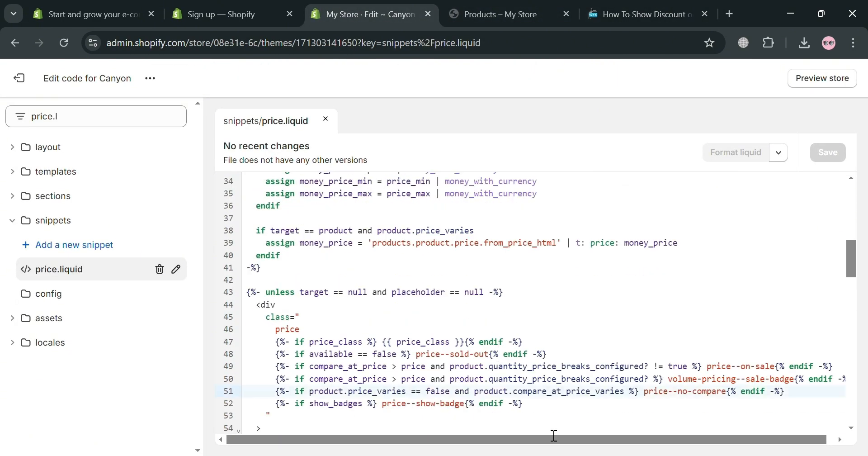
click(545, 416)
scroll(637, 252, up, 4)
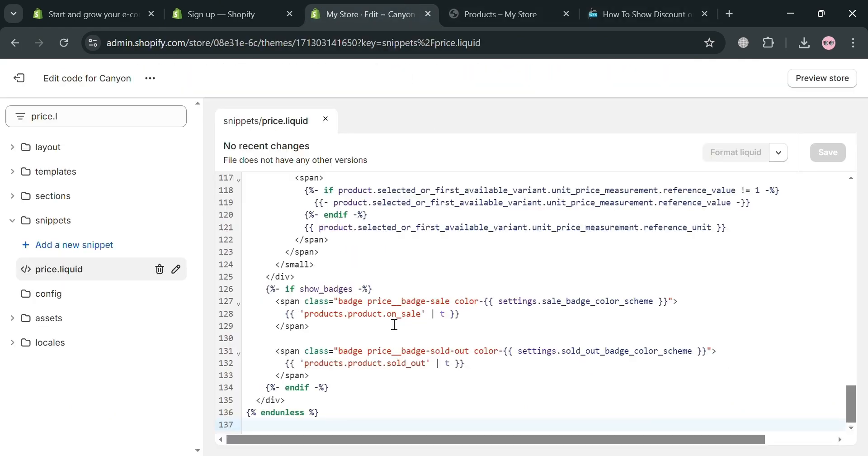
triple_click(393, 320)
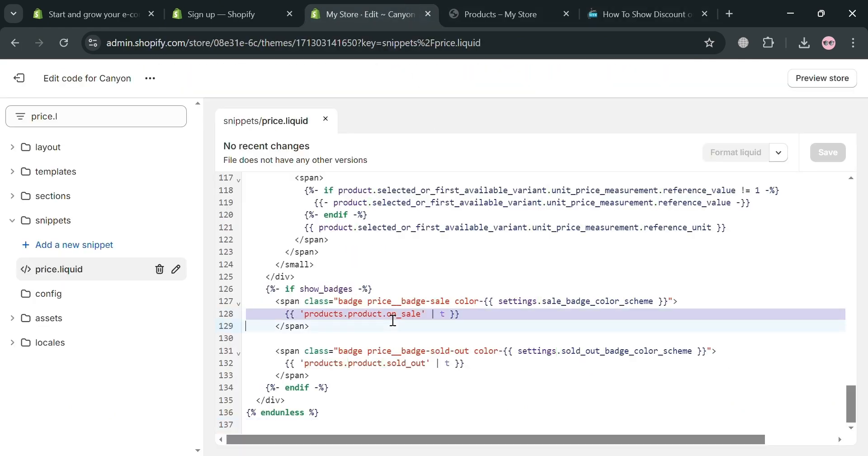
Step: Examine the tutorial's Price.liquid section for the code that replaces the on-sale badge text
click(608, 10)
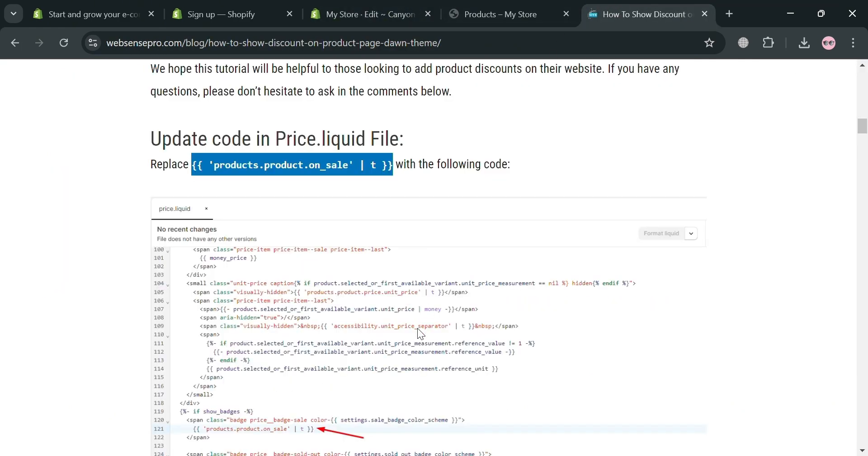
click(395, 13)
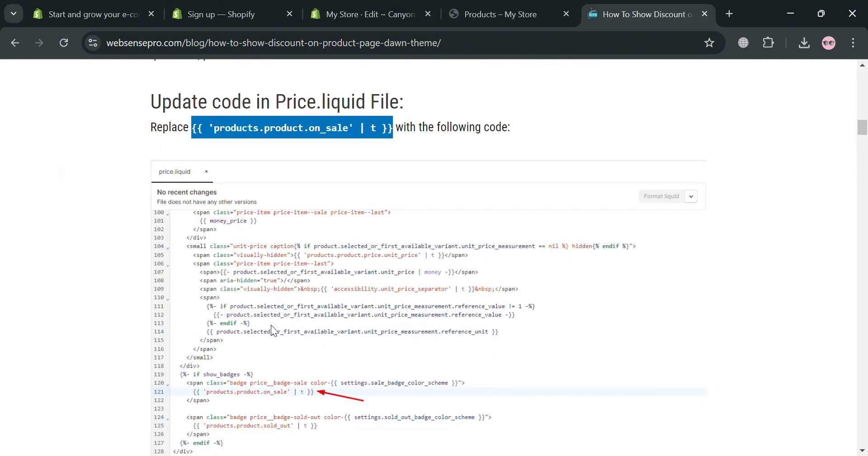
scroll(270, 328, down, 4)
scroll(269, 323, down, 4)
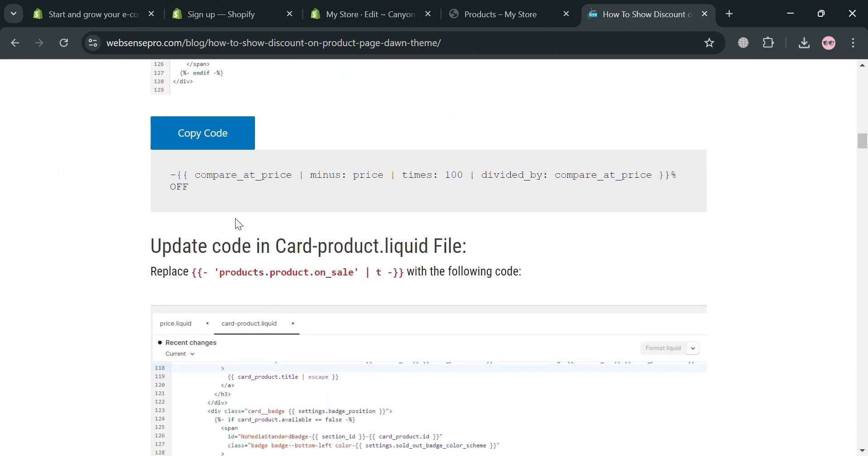
scroll(254, 244, up, 3)
scroll(359, 316, up, 3)
scroll(357, 318, down, 3)
scroll(355, 323, up, 4)
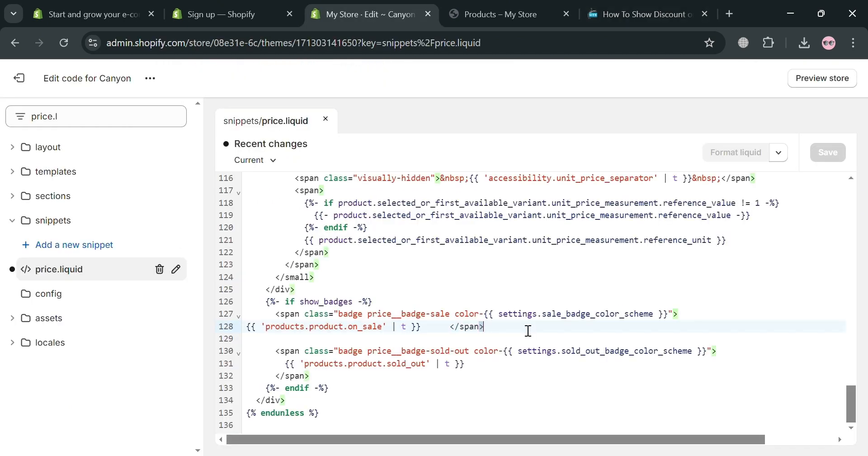
Step: Replace line 128 of price.liquid with "-{{ compare_at_price | minus: price | times: 100 | divided_by: compare_at_price }}% OFF" and save the file
triple_click(527, 327)
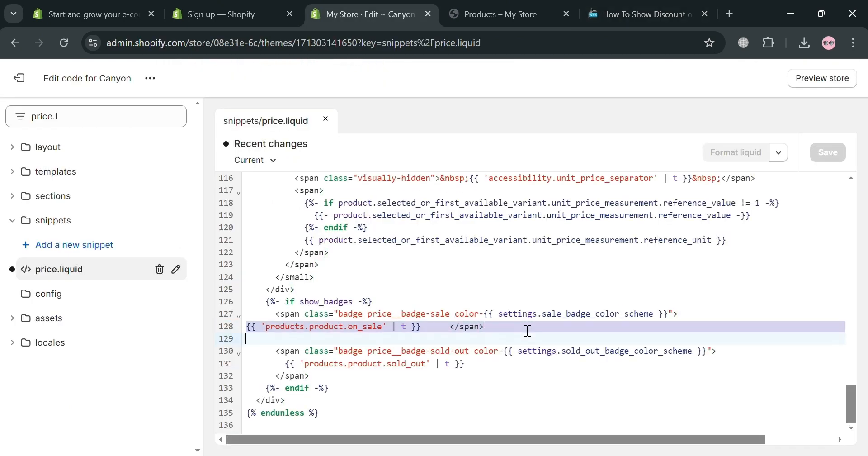
text(-{{ compare_at_price | minus: price | times: 100 | divided_by: compare_at_price }}% OFF)
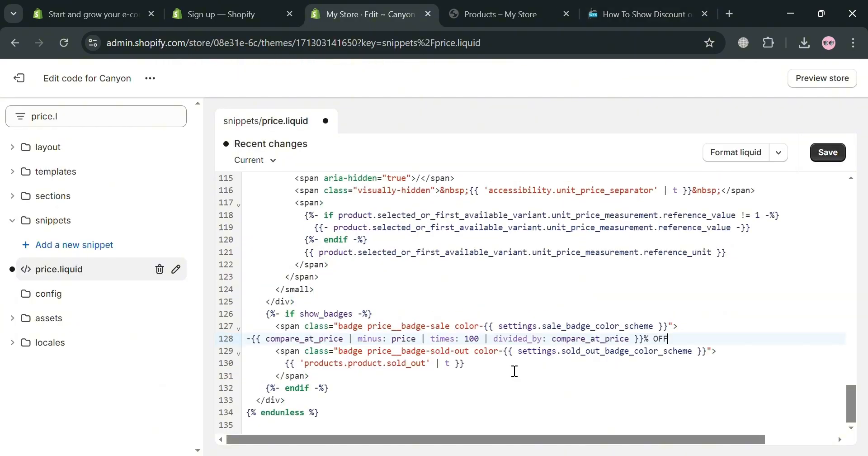
click(821, 153)
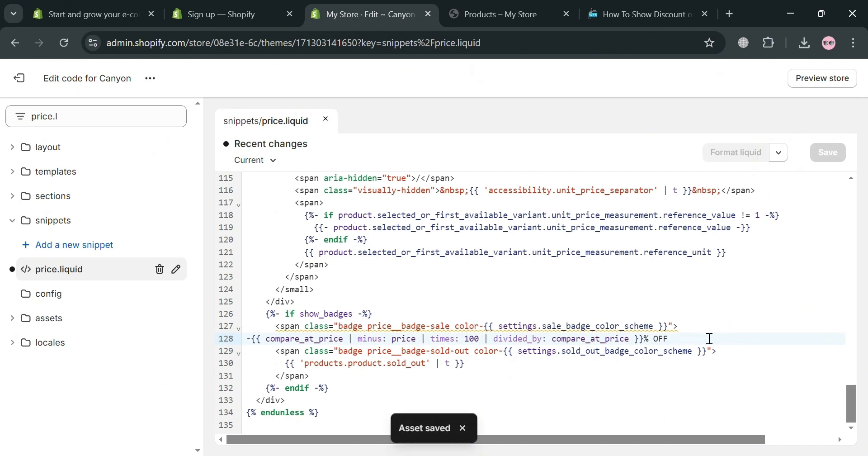
Step: Switch to the storefront preview, reload the catalog and check the sale badges of both products
click(511, 9)
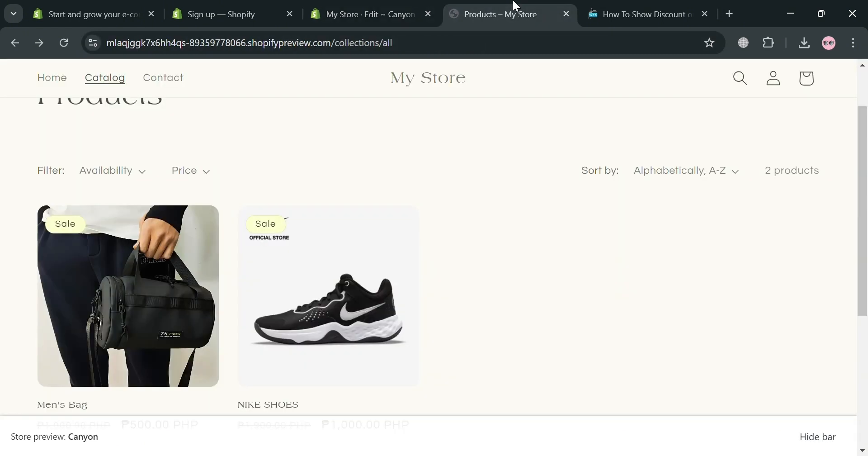
click(68, 48)
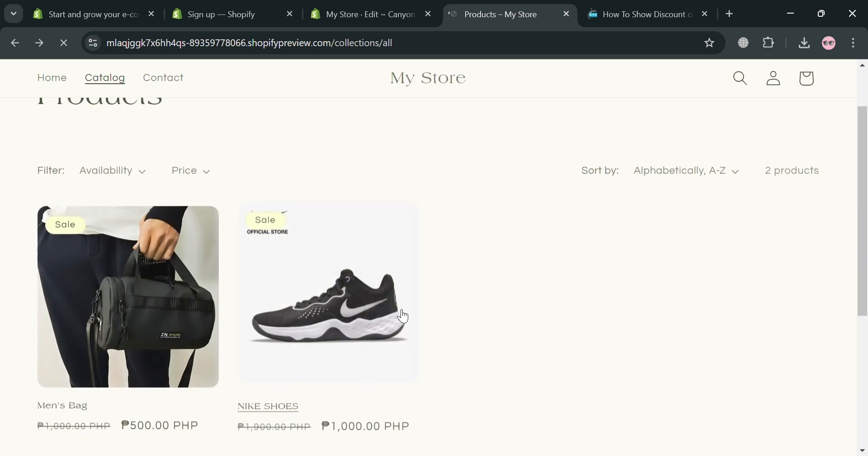
scroll(282, 386, down, 3)
scroll(282, 386, up, 3)
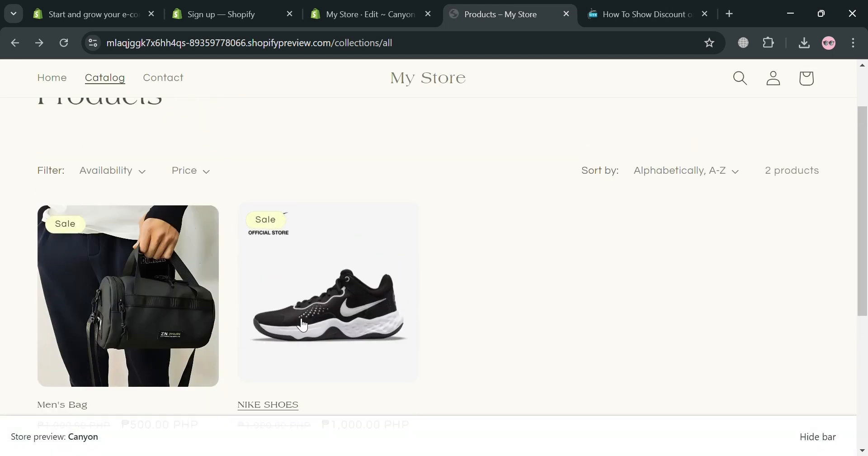
click(64, 42)
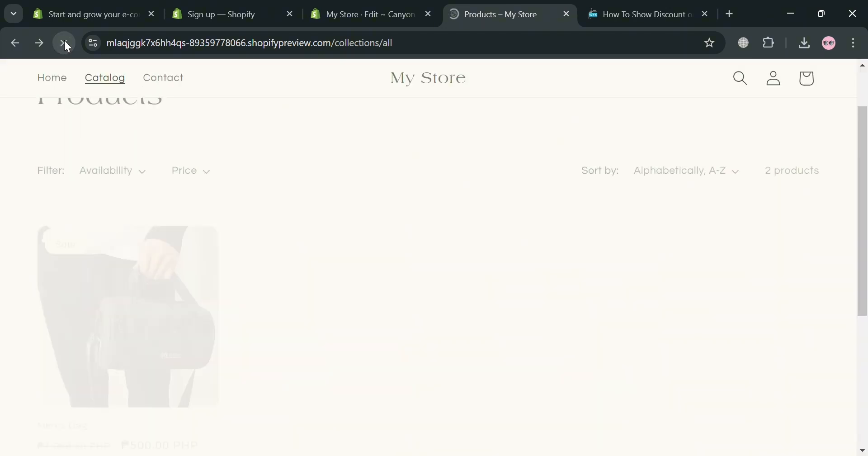
Step: Return to the tutorial and examine its Price.liquid and Card-product.liquid sections to identify which theme file also needs the badge code
click(368, 13)
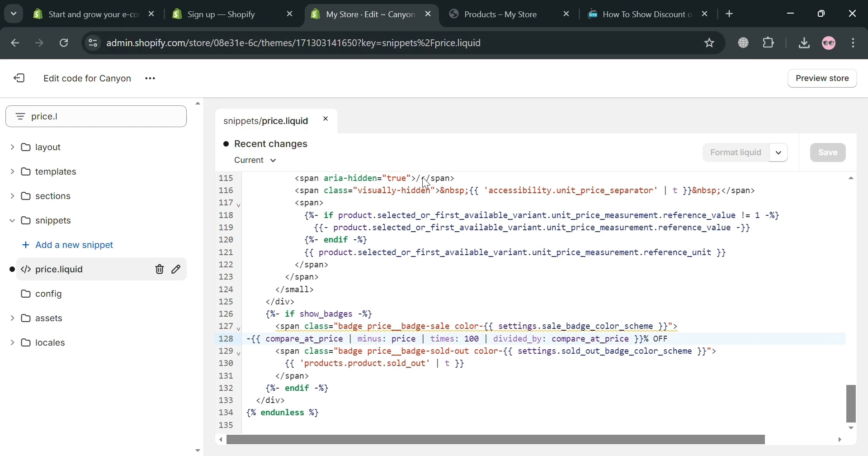
click(642, 13)
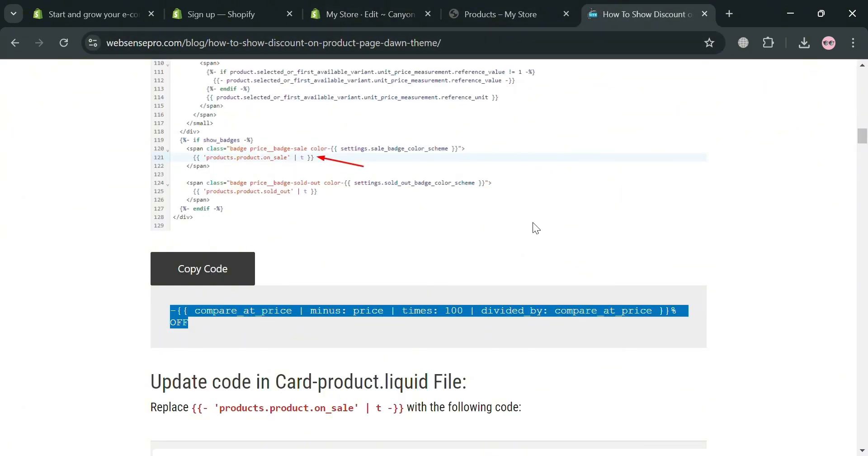
scroll(288, 349, down, 1)
scroll(287, 349, up, 3)
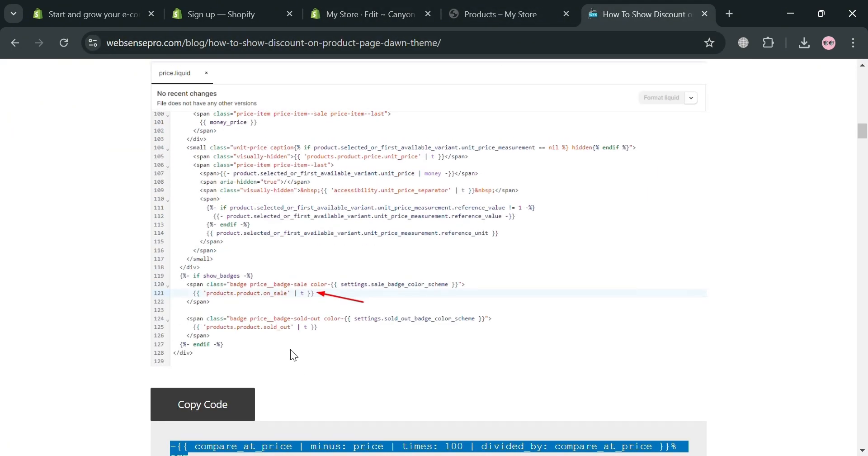
scroll(385, 242, down, 6)
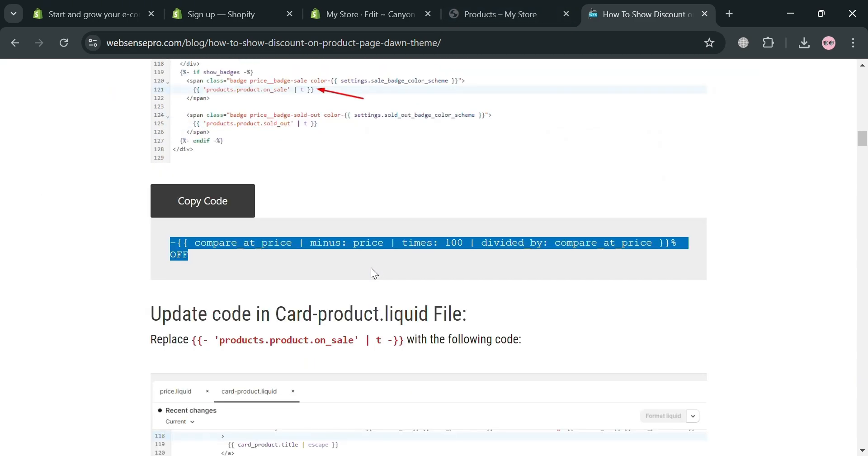
scroll(367, 274, up, 4)
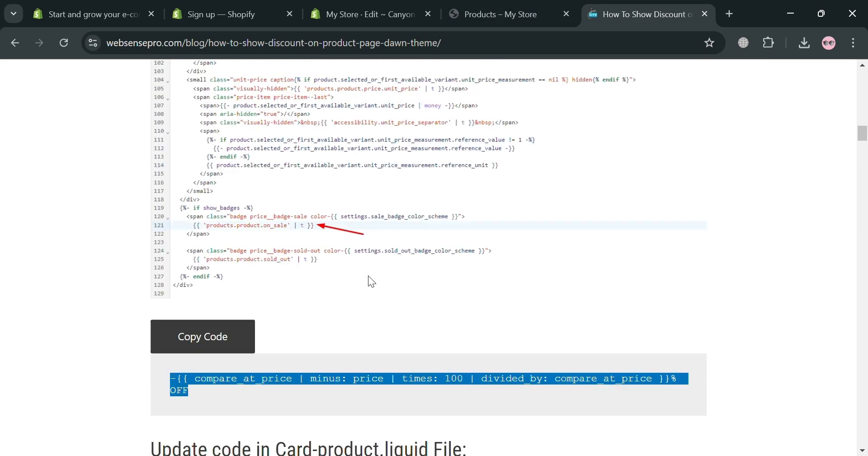
scroll(371, 278, up, 4)
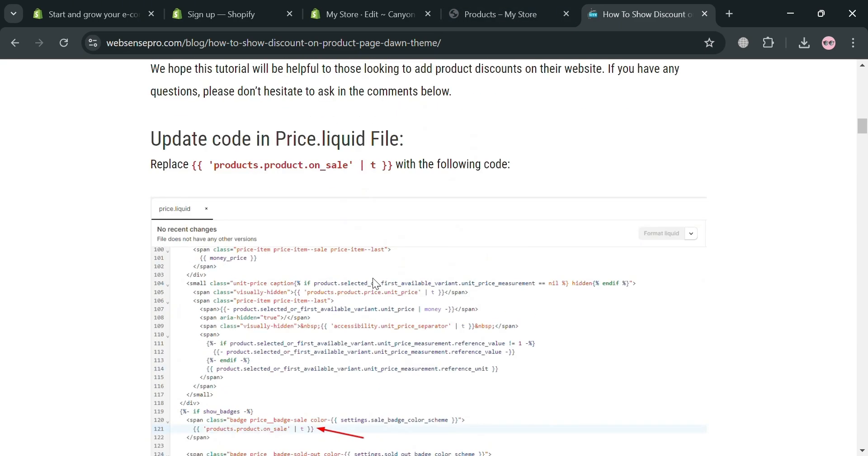
scroll(373, 278, down, 6)
scroll(373, 280, down, 4)
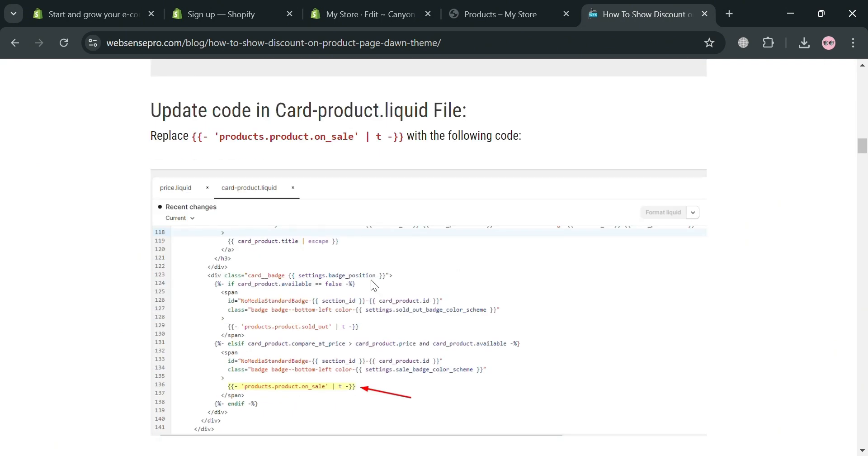
drag(276, 110, 427, 111)
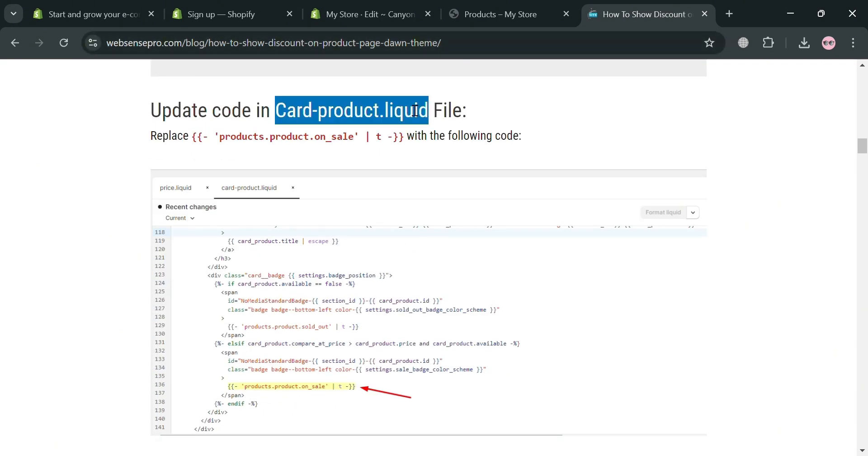
scroll(448, 295, up, 12)
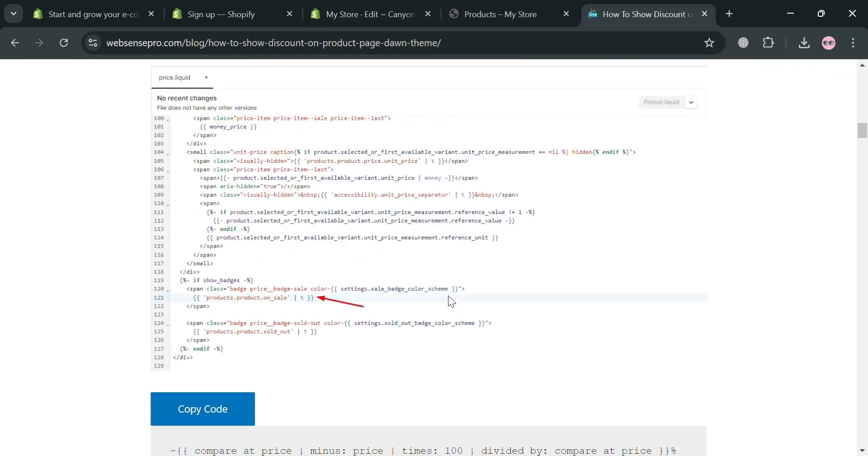
scroll(448, 295, down, 8)
scroll(449, 294, down, 4)
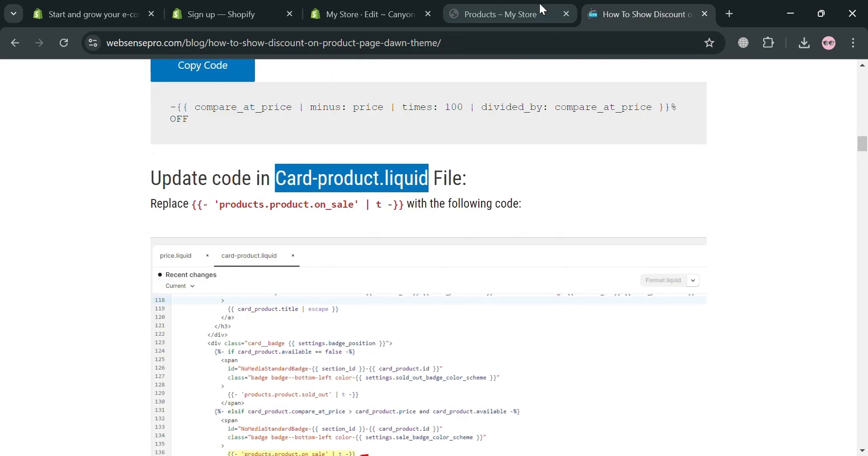
Step: Switch to the Canyon code editor, filter the theme files by "card-product" and open the card-product.liquid snippet
click(374, 8)
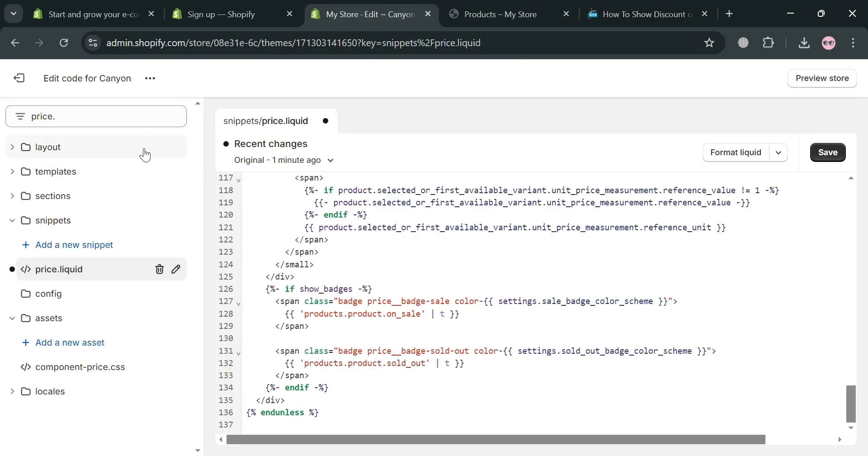
click(135, 127)
key(ctrl+a)
text(card)
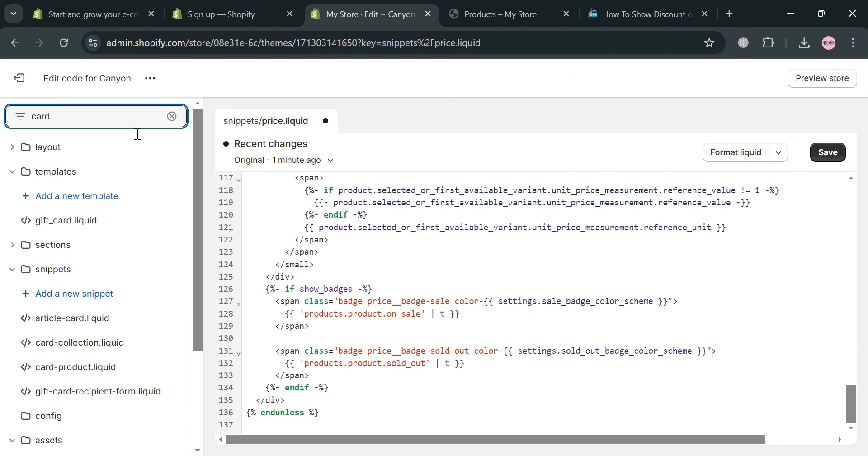
click(623, 10)
click(364, 7)
text(-pro)
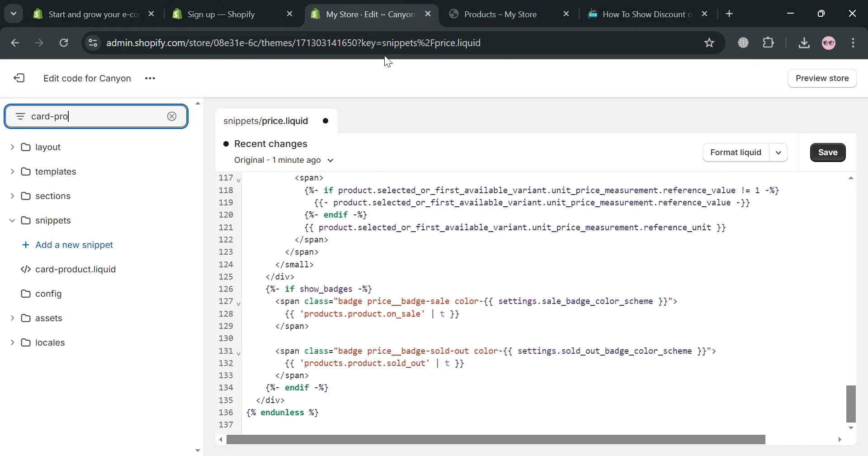
text(duct)
click(129, 278)
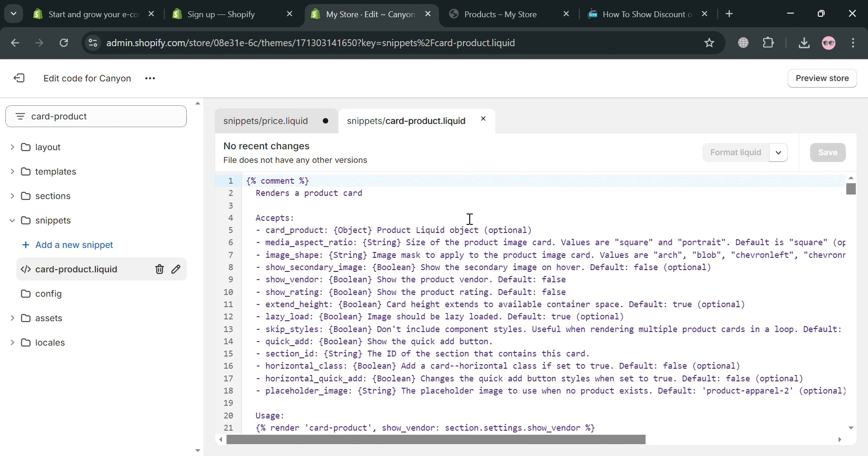
Step: Select {{- 'products.product.on_sale' | t -}} in the tutorial's Card-product.liquid section and look for that line in the theme's card-product.liquid
key(ctrl+f)
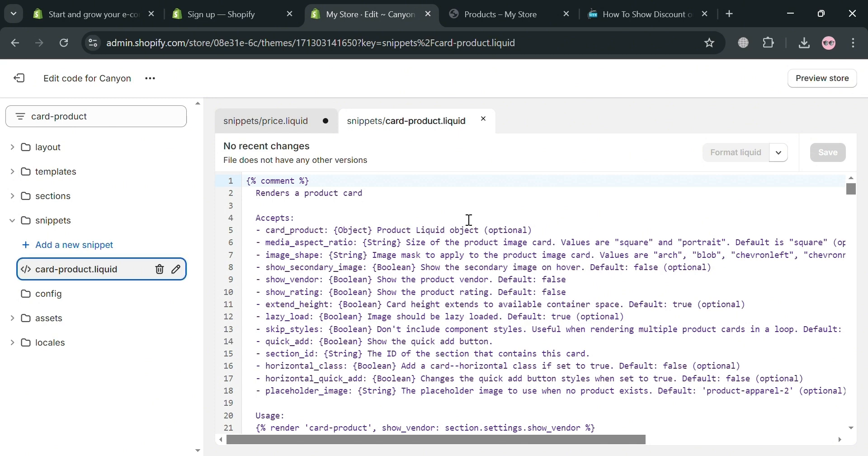
click(642, 14)
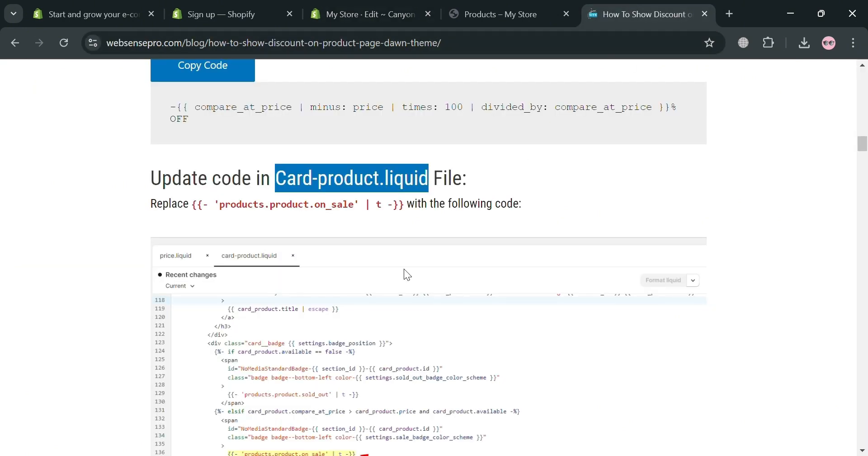
click(242, 209)
triple_click(241, 210)
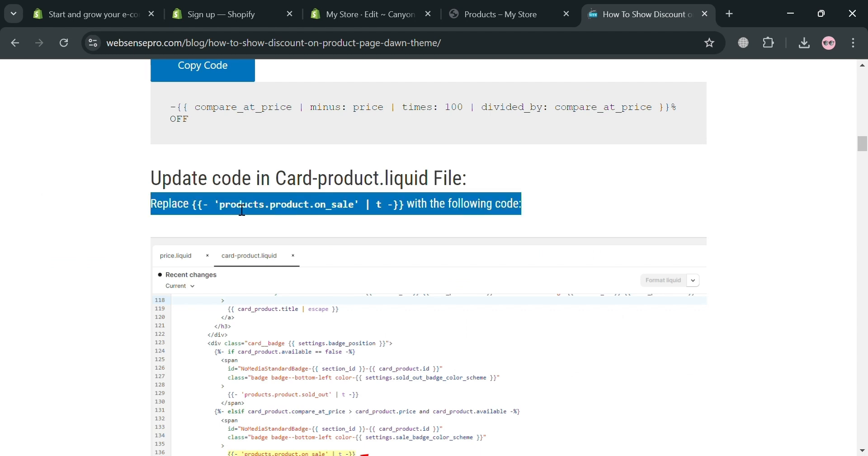
click(204, 210)
drag(202, 209, 410, 209)
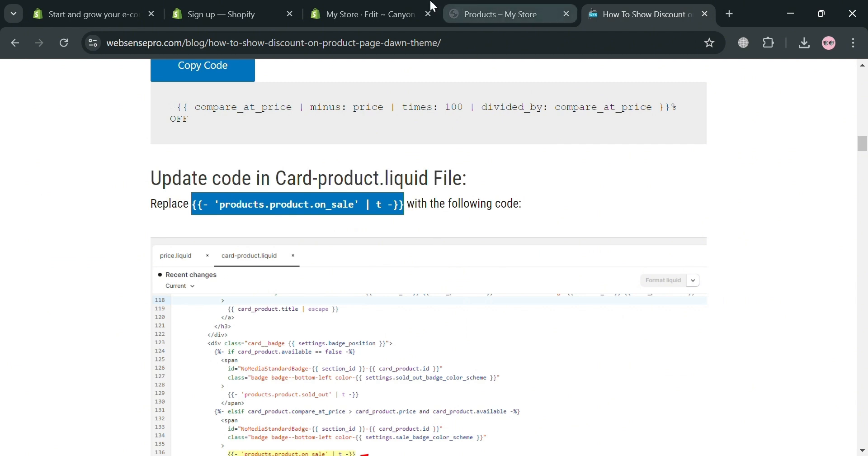
click(389, 14)
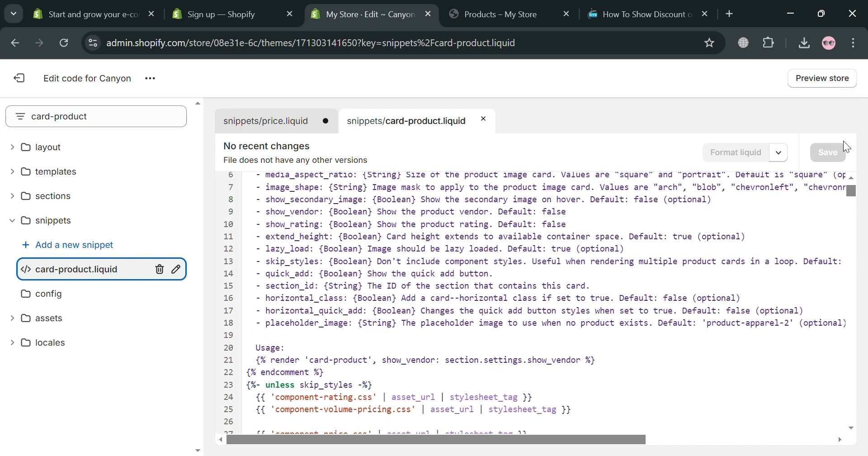
scroll(389, 336, down, 12)
scroll(389, 337, down, 12)
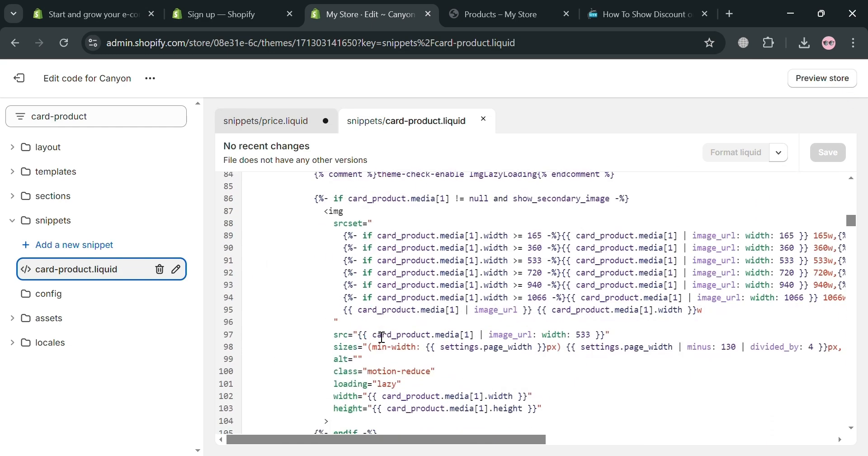
Step: Examine the tutorial's Card-product.liquid screenshot for the position of the highlighted on_sale line and the replacement code below it
click(642, 14)
scroll(236, 242, down, 3)
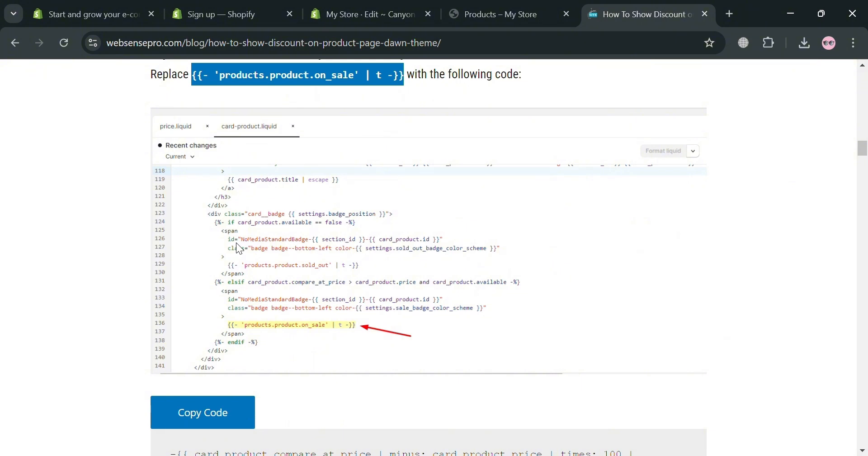
scroll(350, 208, up, 1)
scroll(351, 205, up, 1)
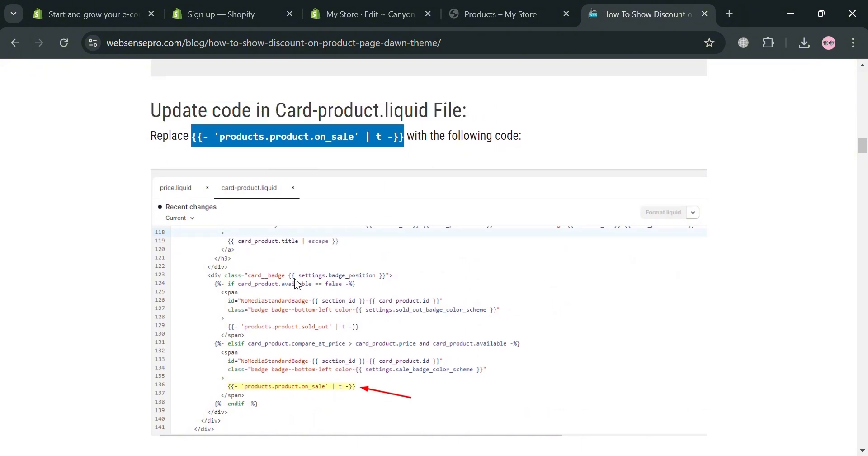
scroll(312, 259, down, 5)
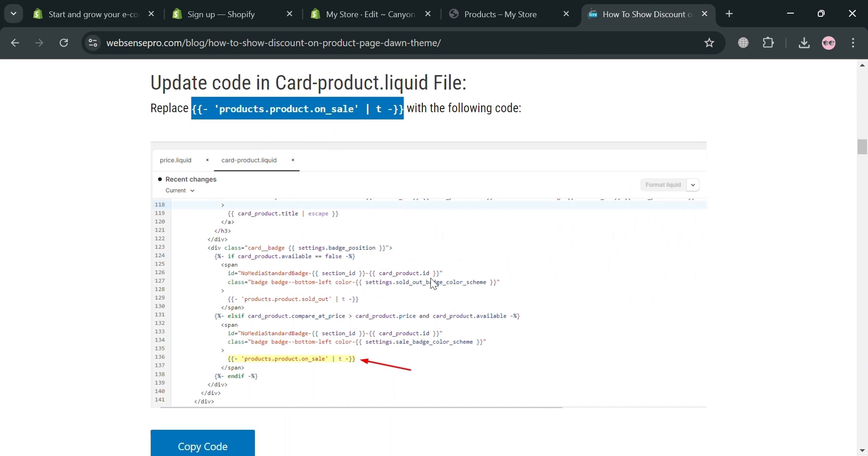
scroll(318, 309, up, 4)
scroll(314, 304, up, 5)
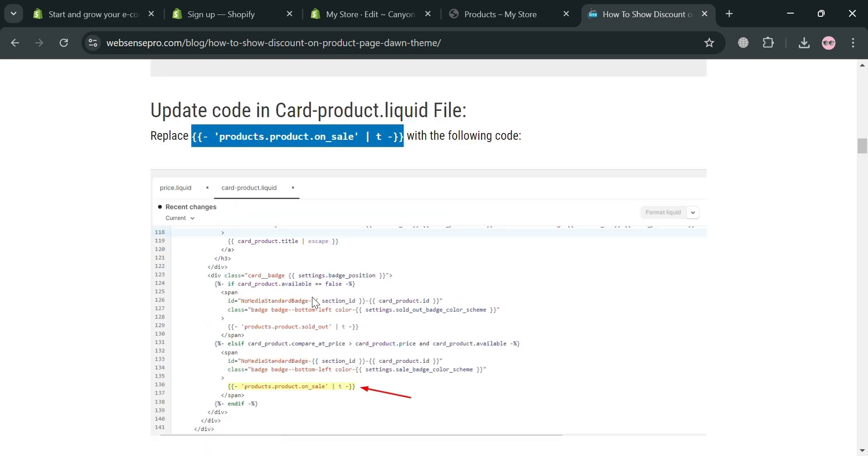
scroll(311, 293, down, 4)
scroll(313, 280, down, 3)
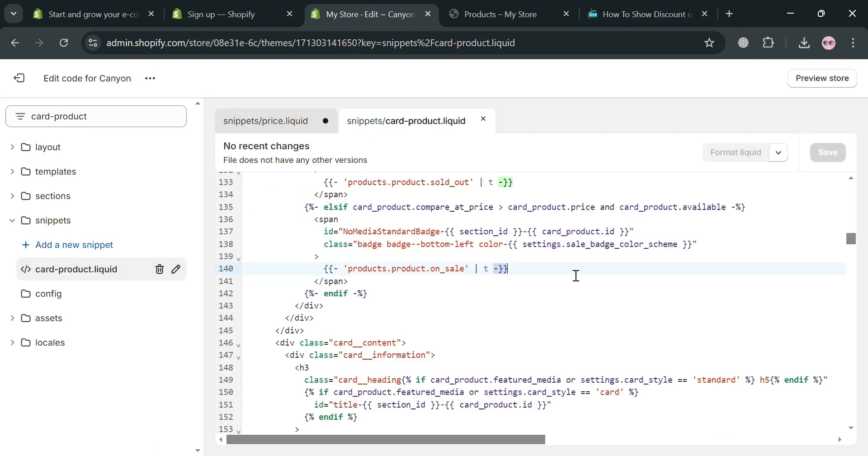
Step: Replace line 140 of card-product.liquid with "-{{ card_product.compare_at_price | minus: card_product.price | times: 100 | divided_by: card_product.compare_at_price }}% OFF" and save the file
triple_click(575, 270)
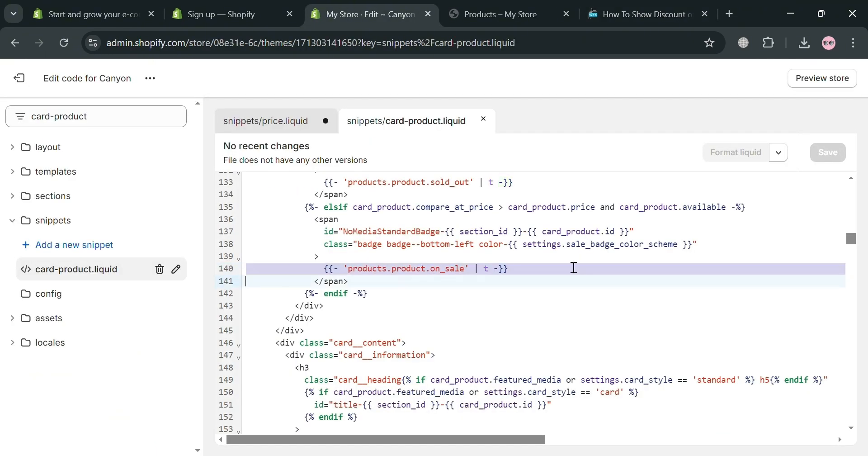
key(BackSpace)
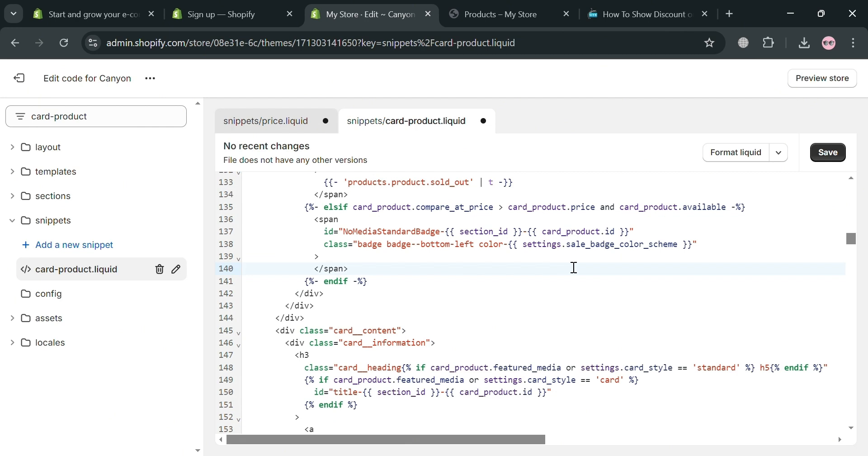
key(ctrl+z)
triple_click(525, 274)
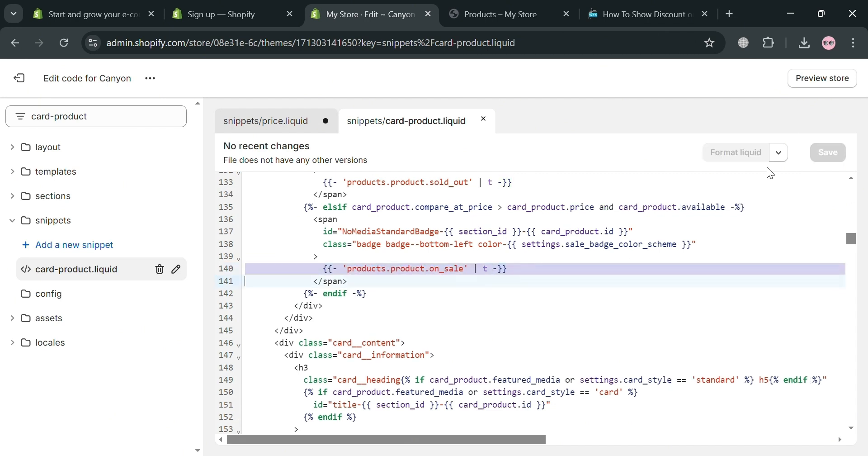
key(ctrl+v)
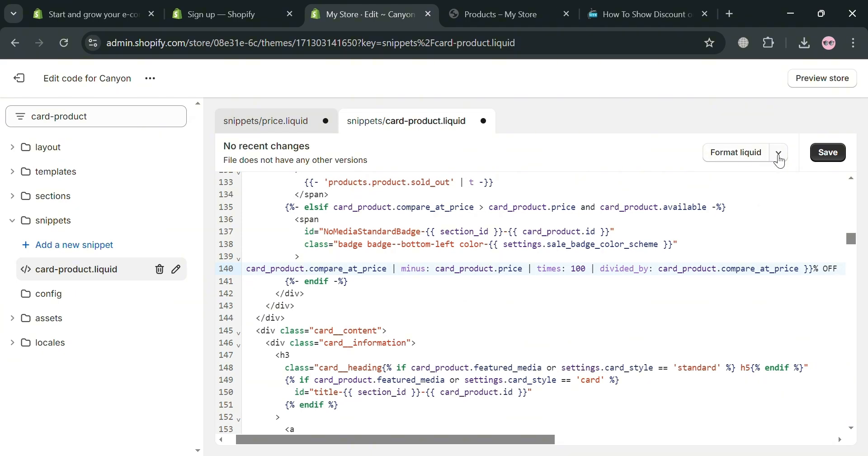
click(840, 152)
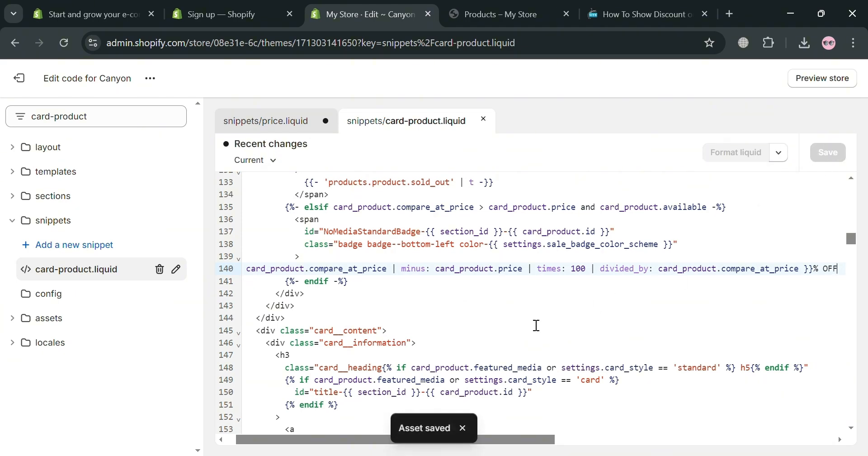
scroll(482, 342, down, 3)
scroll(481, 342, down, 3)
scroll(522, 304, up, 3)
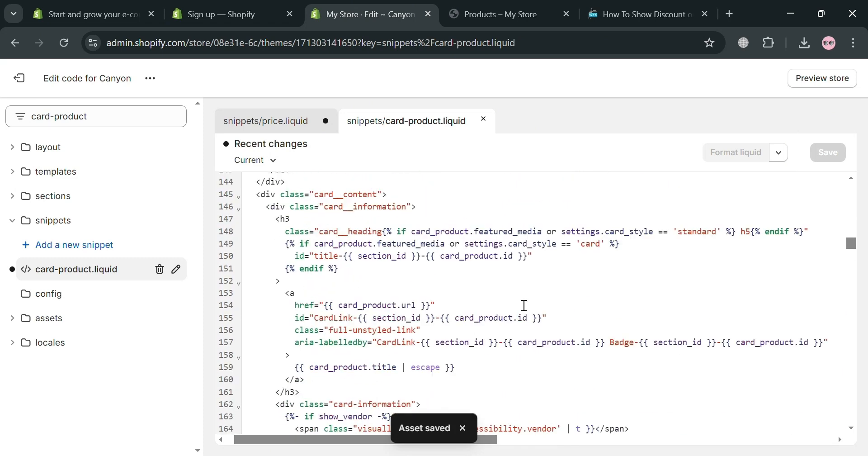
Step: Switch to the storefront preview, reload the catalog to check the discount badges and open the Men's Bag product page
click(517, 7)
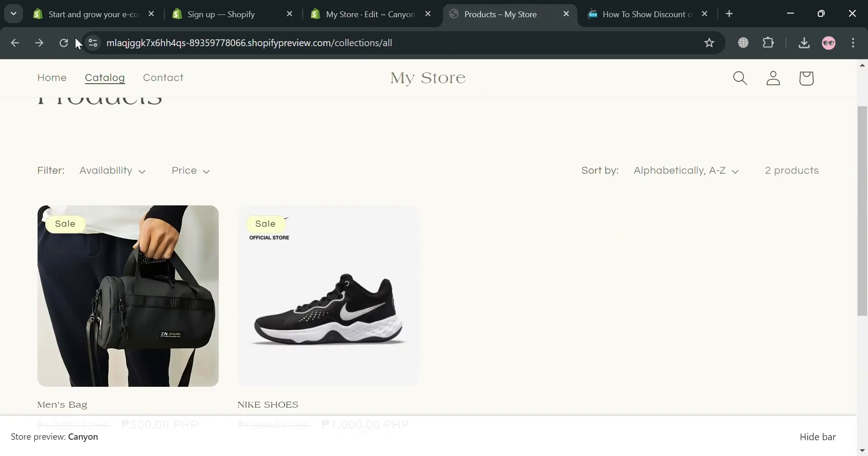
click(64, 44)
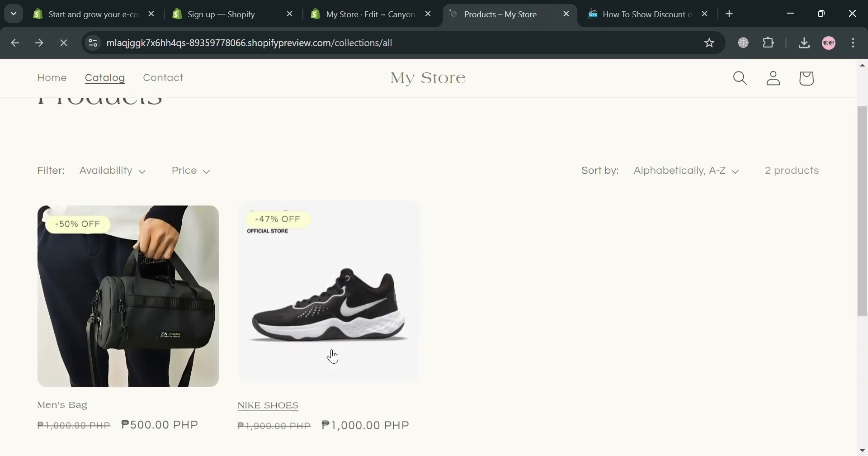
click(176, 275)
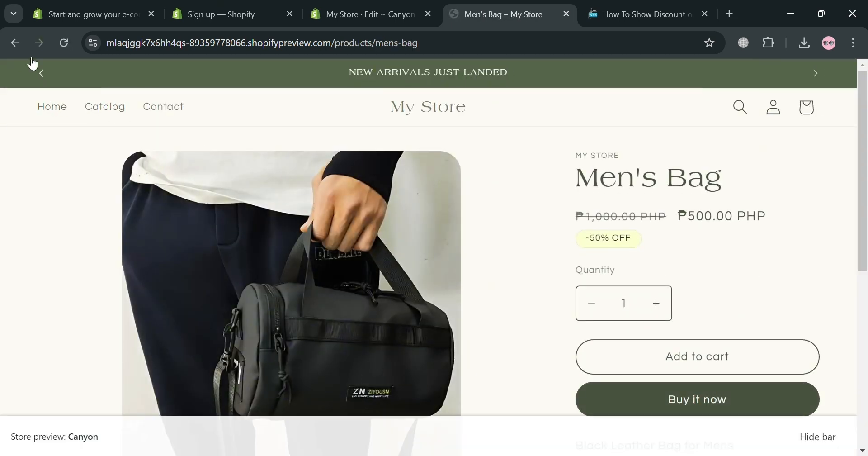
click(41, 73)
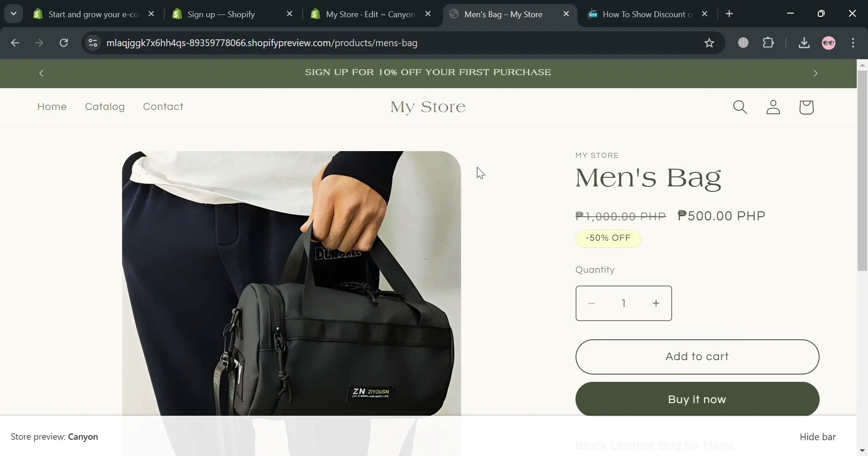
Step: Switch to the websensepro.com tutorial and copy the badge styling code from its "Add Code in Base.css File" section
click(42, 74)
click(650, 7)
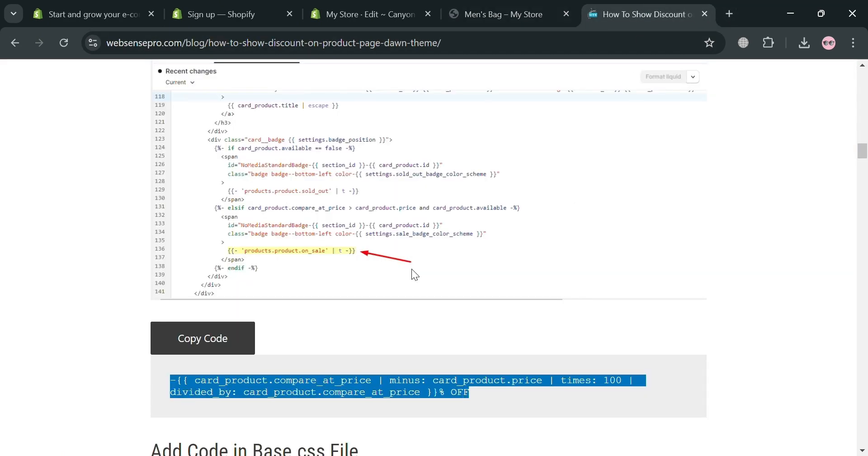
scroll(389, 267, down, 9)
scroll(330, 311, up, 3)
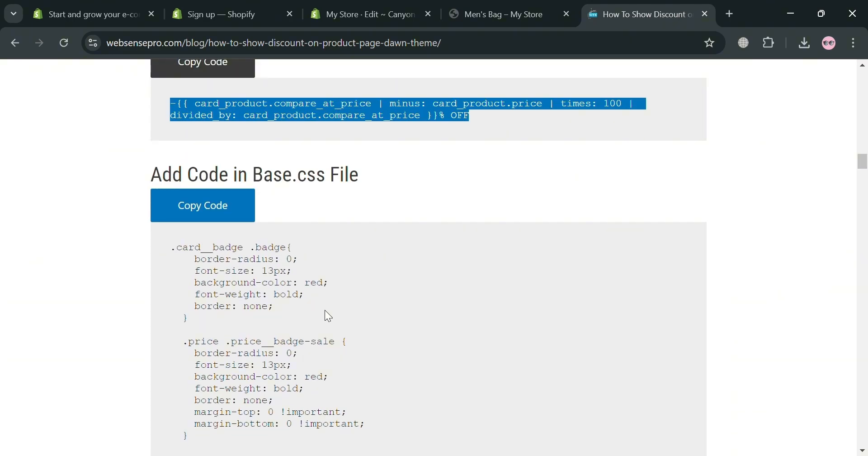
scroll(398, 203, down, 5)
scroll(388, 291, down, 5)
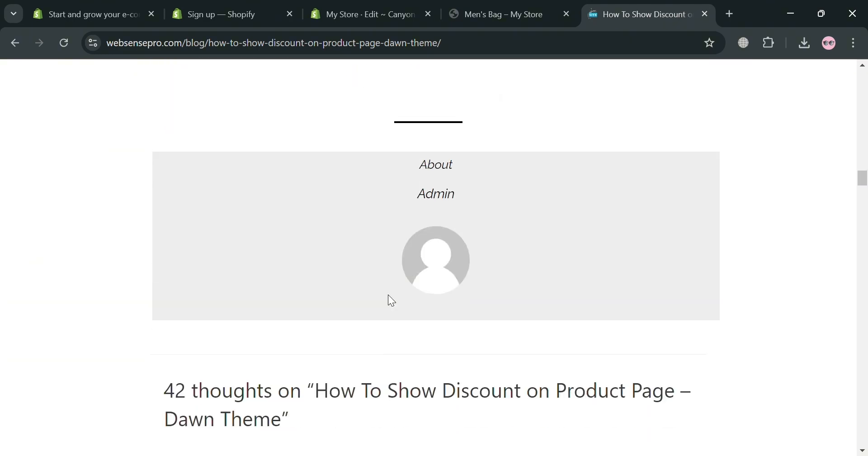
scroll(388, 295, up, 13)
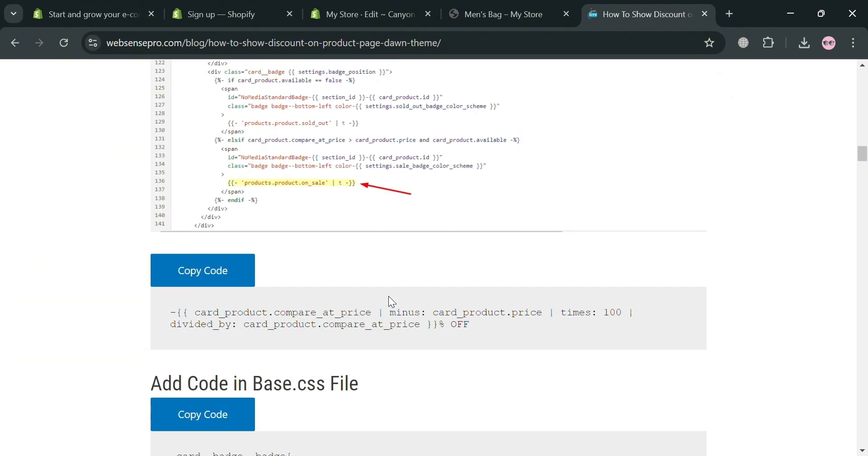
scroll(362, 372, down, 5)
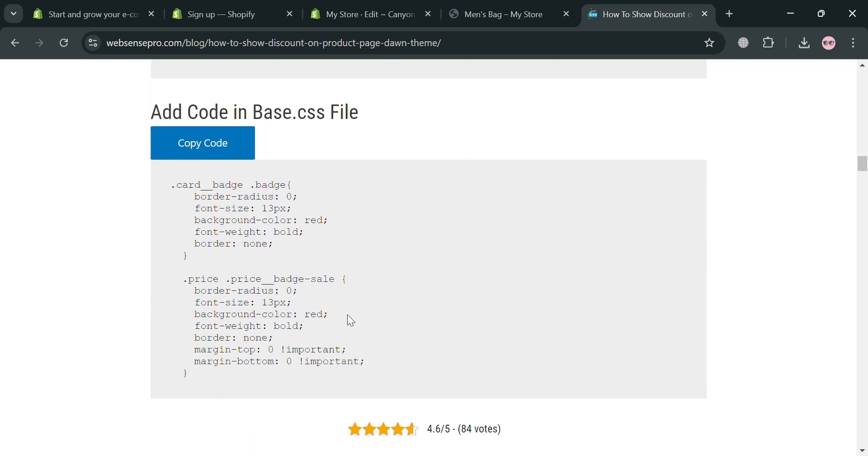
click(213, 131)
key(ctrl+c)
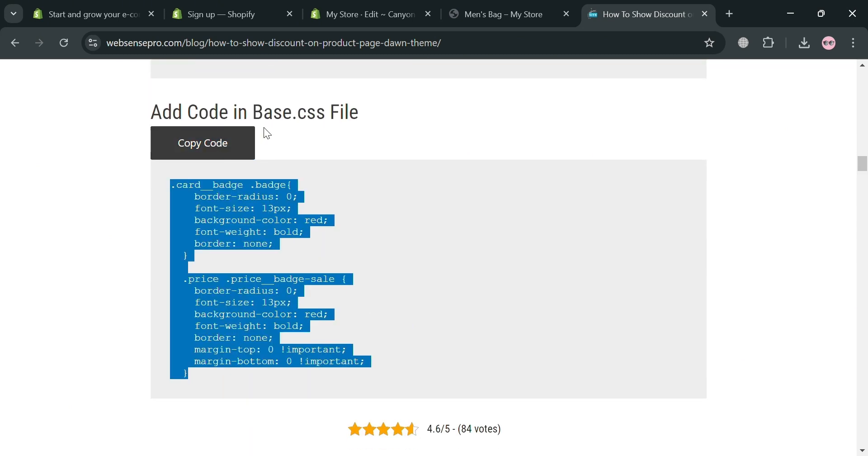
Step: Return to the Canyon theme code editor, filter the files by "base" and open base.css
click(391, 6)
triple_click(130, 121)
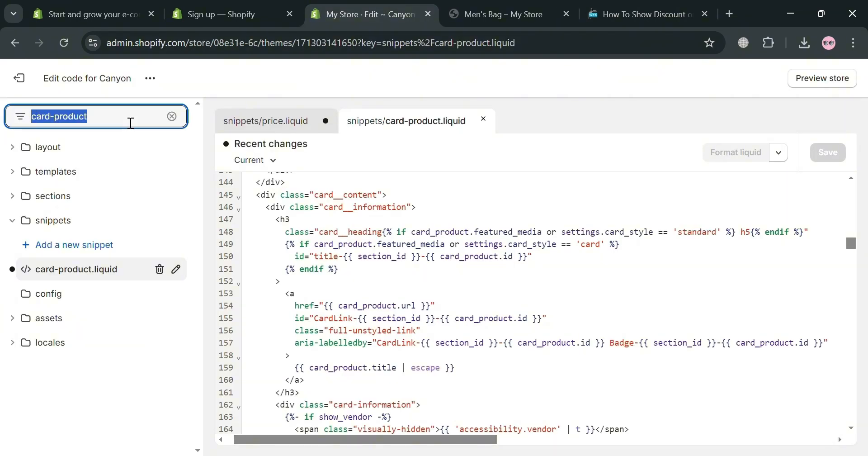
text(ba)
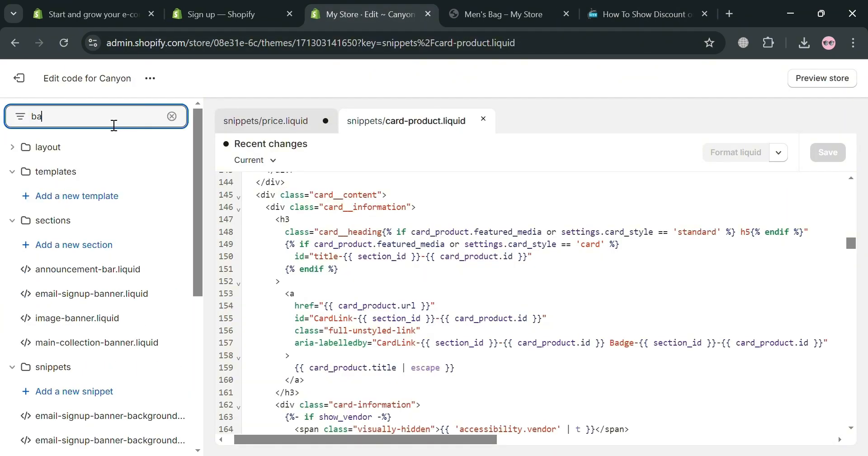
text(se)
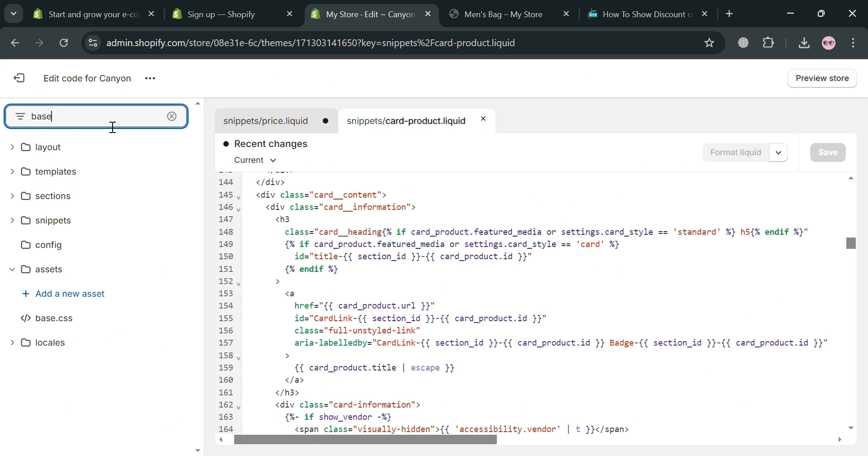
click(86, 325)
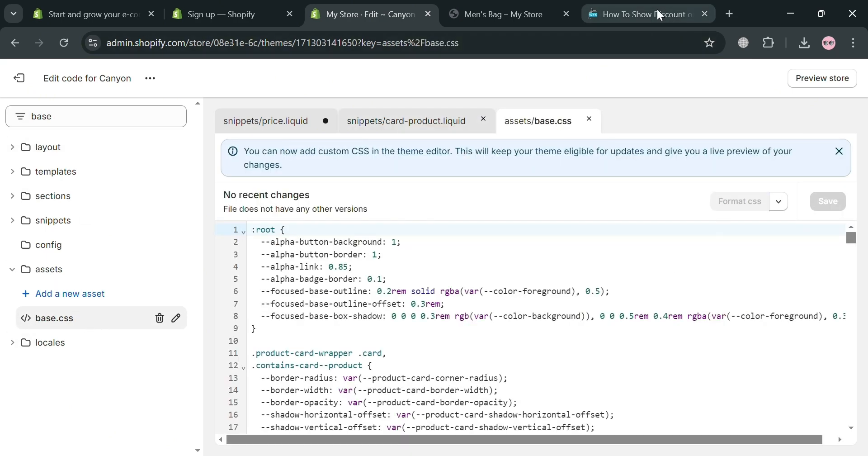
Step: Paste the copied .card__badge .badge and .price .price__badge-sale rules at the end of base.css, on line 3569, and save the file
scroll(548, 358, down, 15)
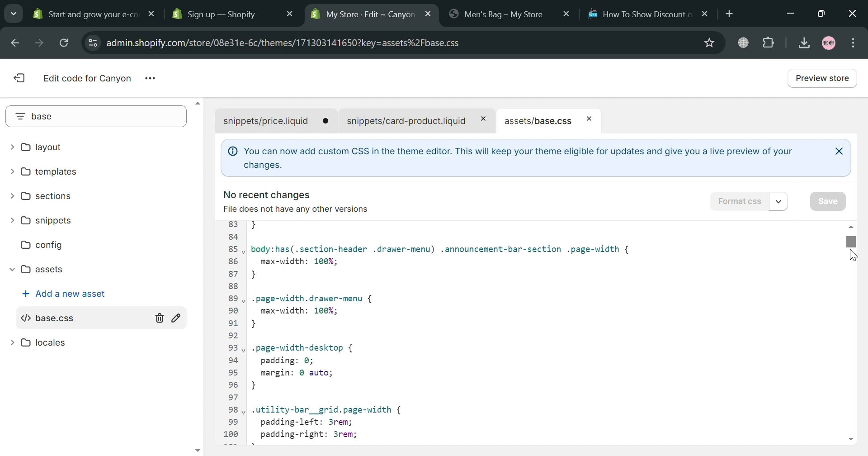
drag(852, 244, 856, 415)
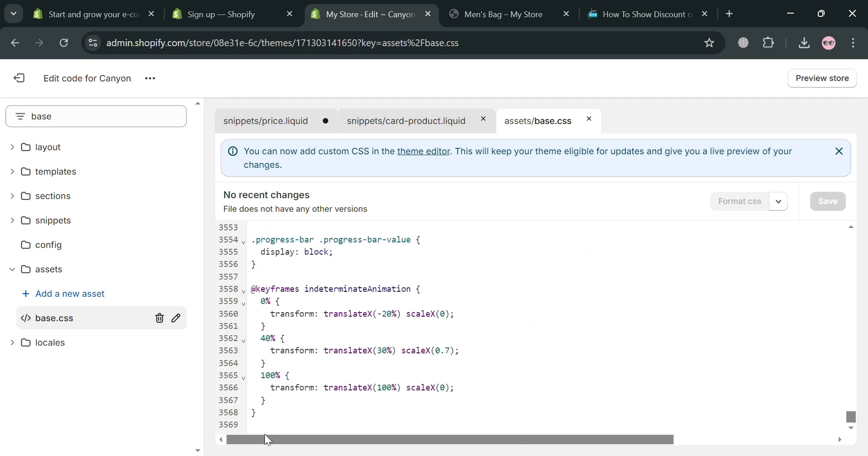
click(274, 429)
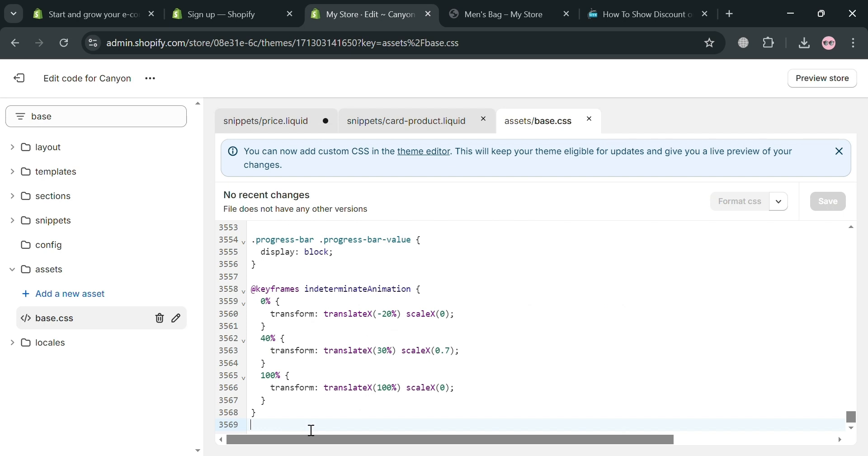
key(ctrl+v)
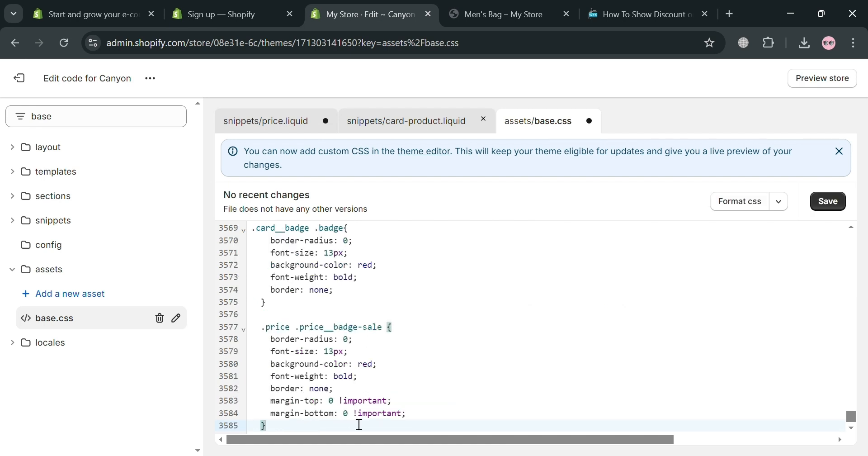
click(370, 365)
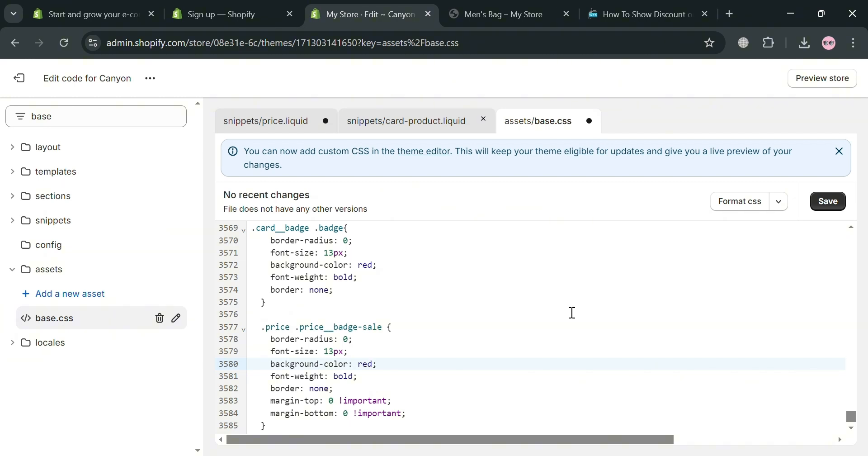
click(838, 206)
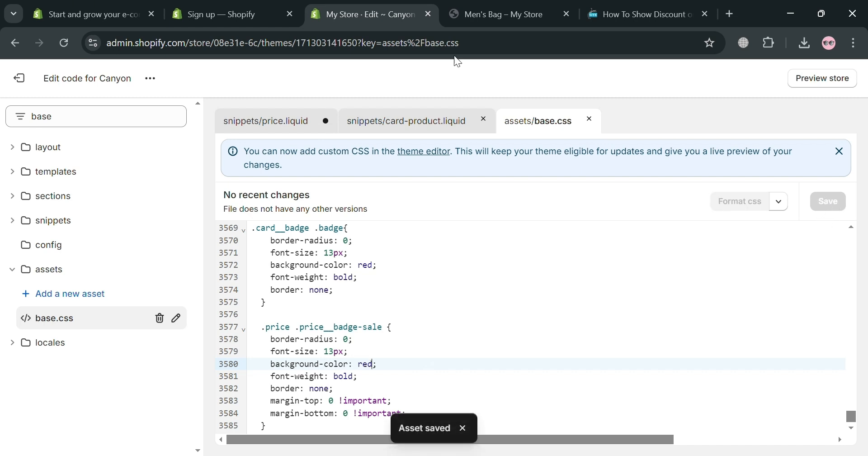
Step: Reload the Men's Bag page in the storefront preview, then check the discount badges in the catalog and on the Nike shoes product page
click(487, 6)
click(66, 41)
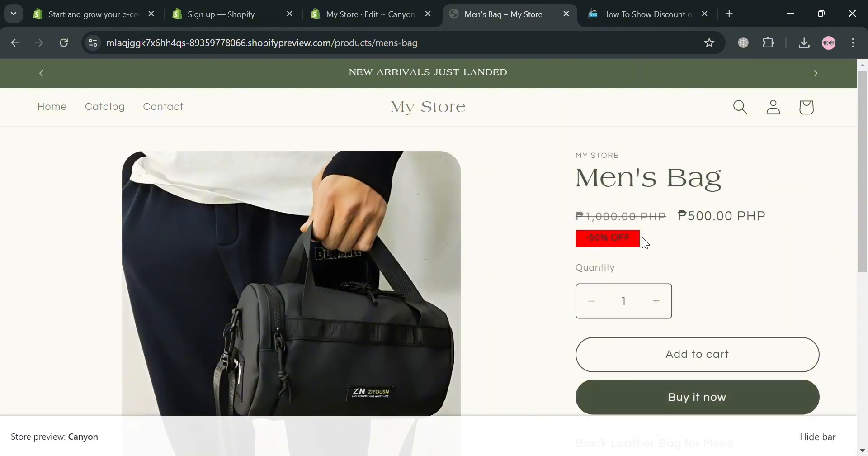
click(99, 108)
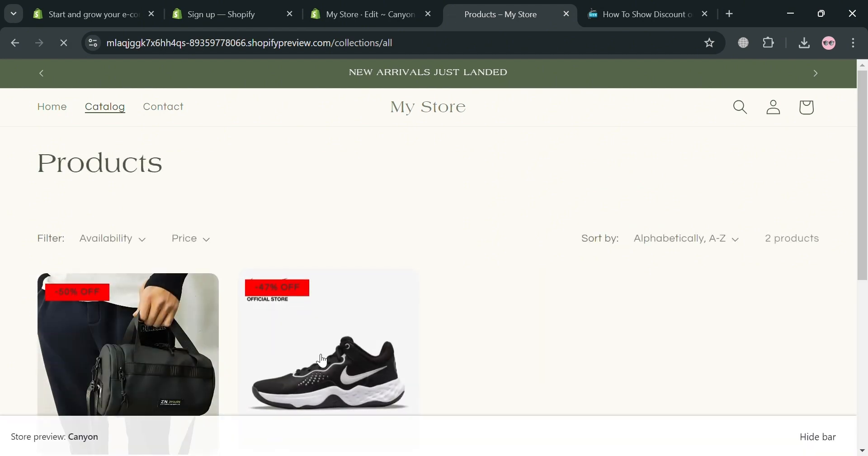
click(357, 353)
scroll(567, 342, down, 1)
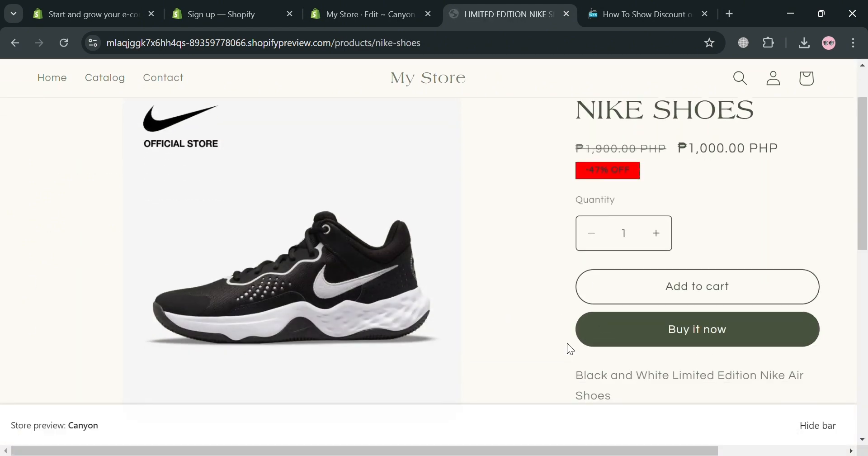
scroll(571, 349, up, 2)
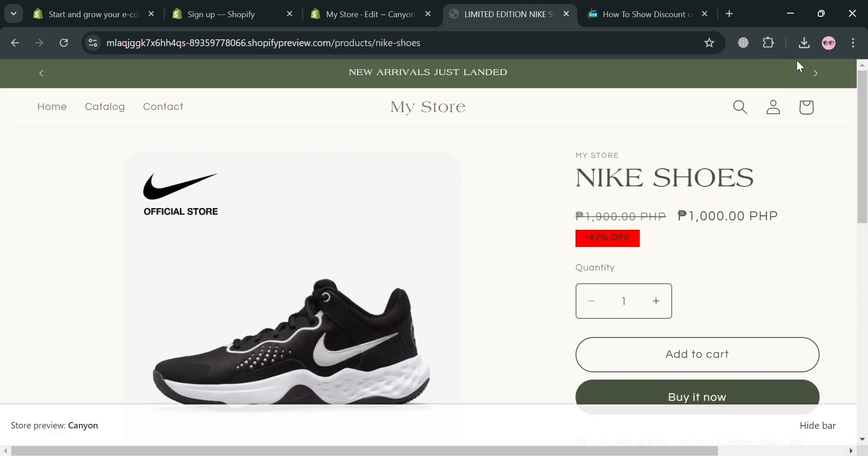